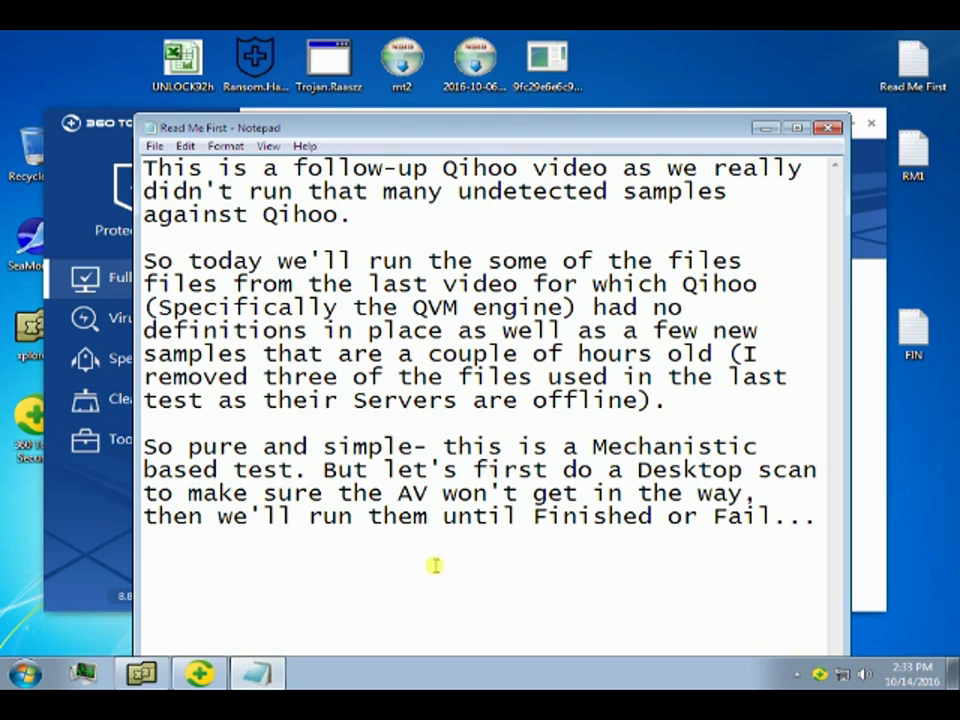
# - Scan the Desktop folder with 360 Total Security, skip uploading date.exe for analysis, and close the finished scan
pyautogui.click(143, 674)
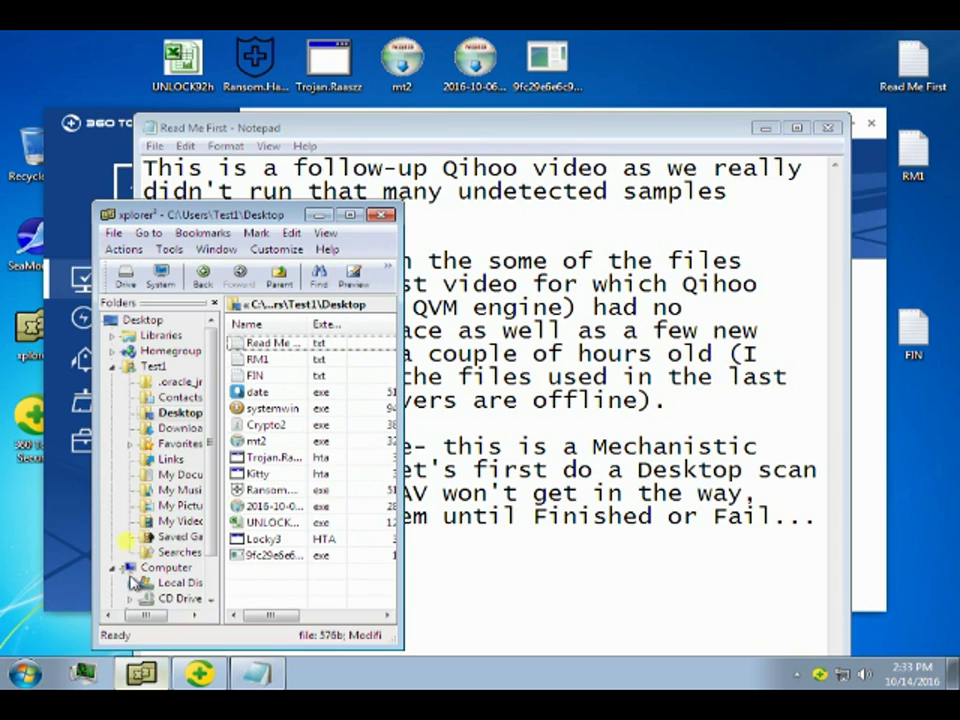
pyautogui.rightClick(161, 414)
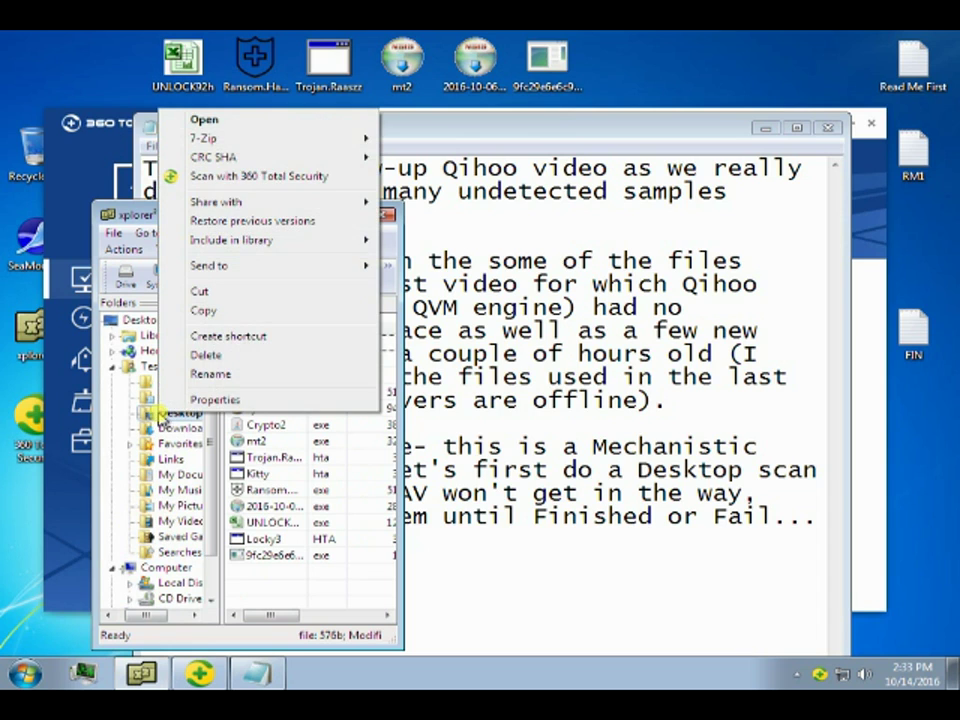
pyautogui.click(306, 177)
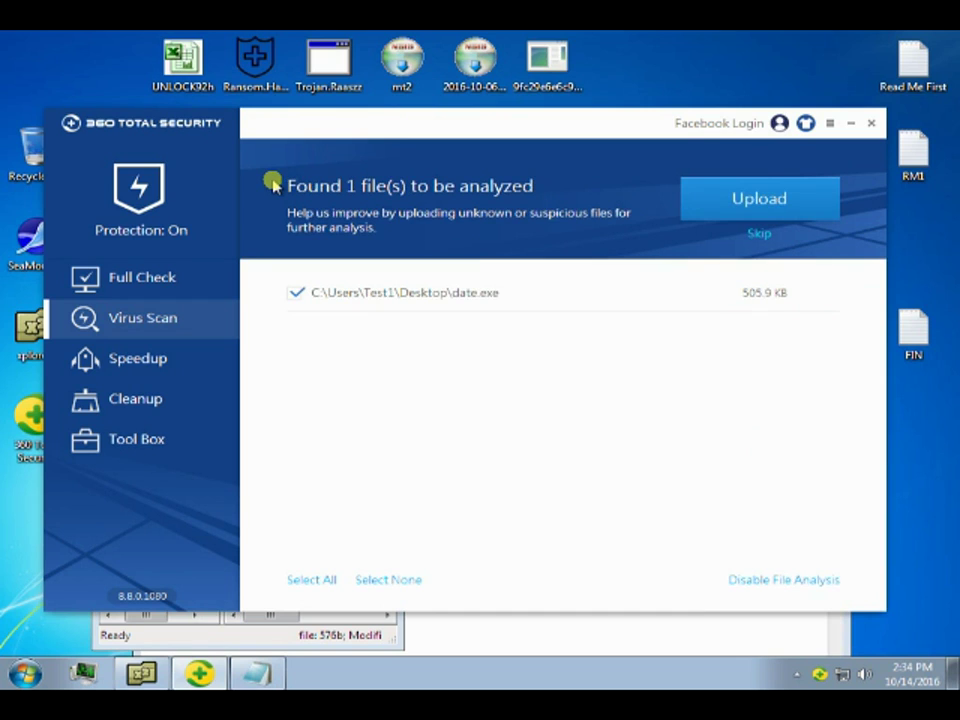
pyautogui.click(756, 234)
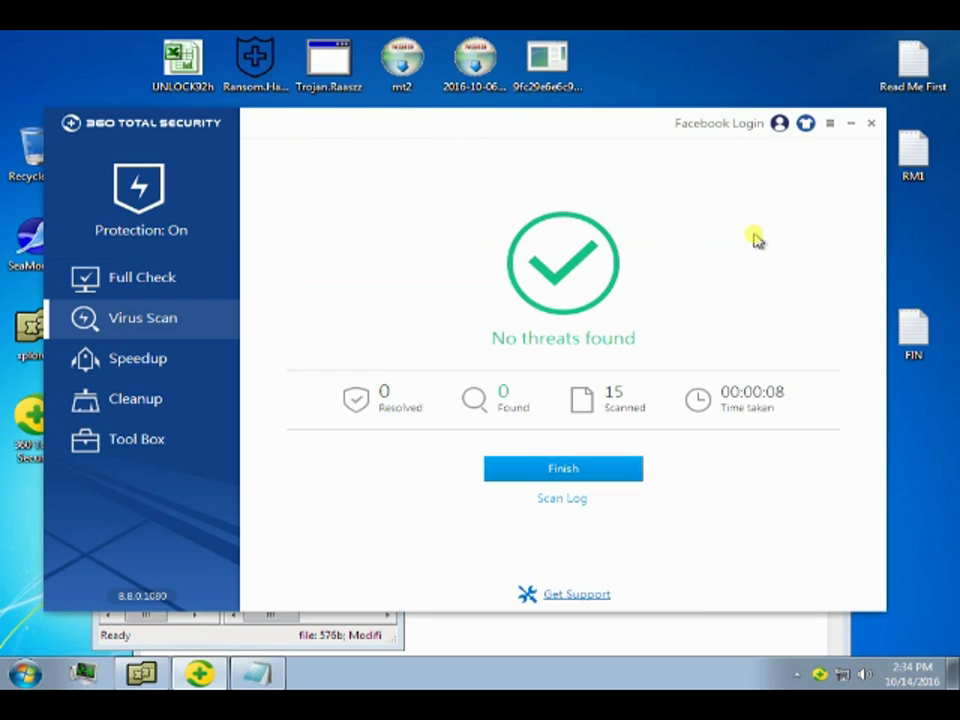
pyautogui.click(583, 468)
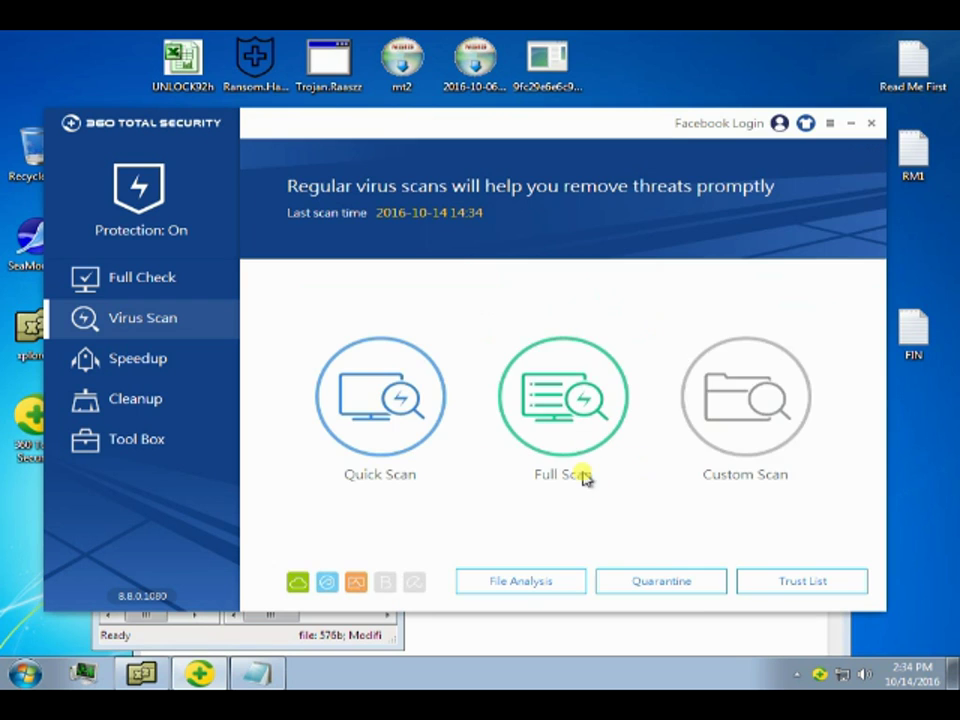
pyautogui.click(871, 122)
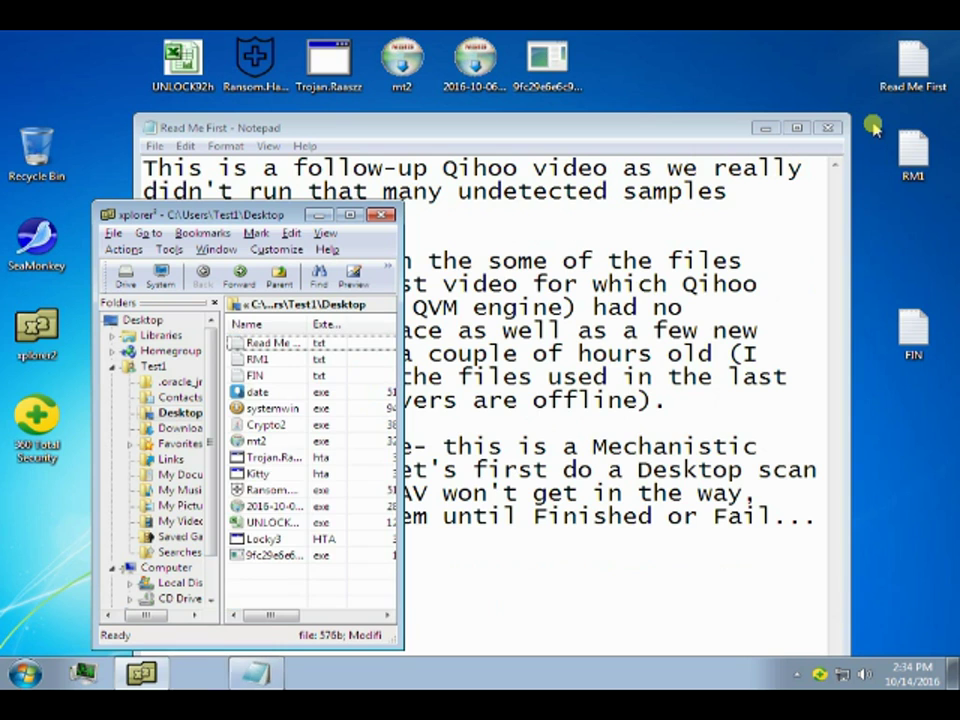
# - Close the Read Me First note, read the RM1 note from the desktop, and close it
pyautogui.click(829, 128)
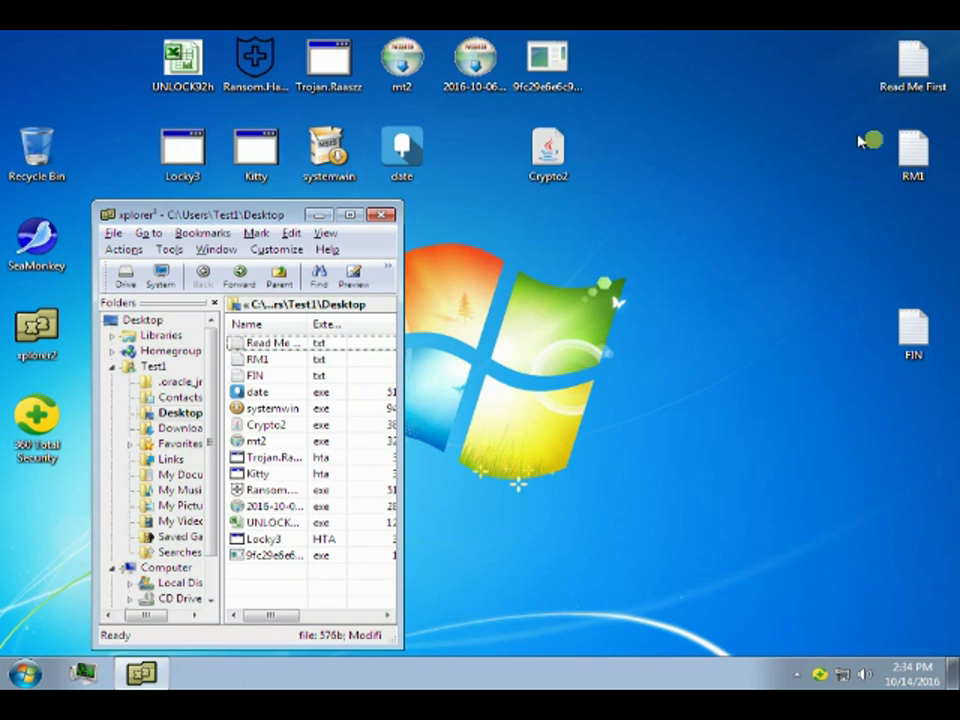
pyautogui.doubleClick(912, 150)
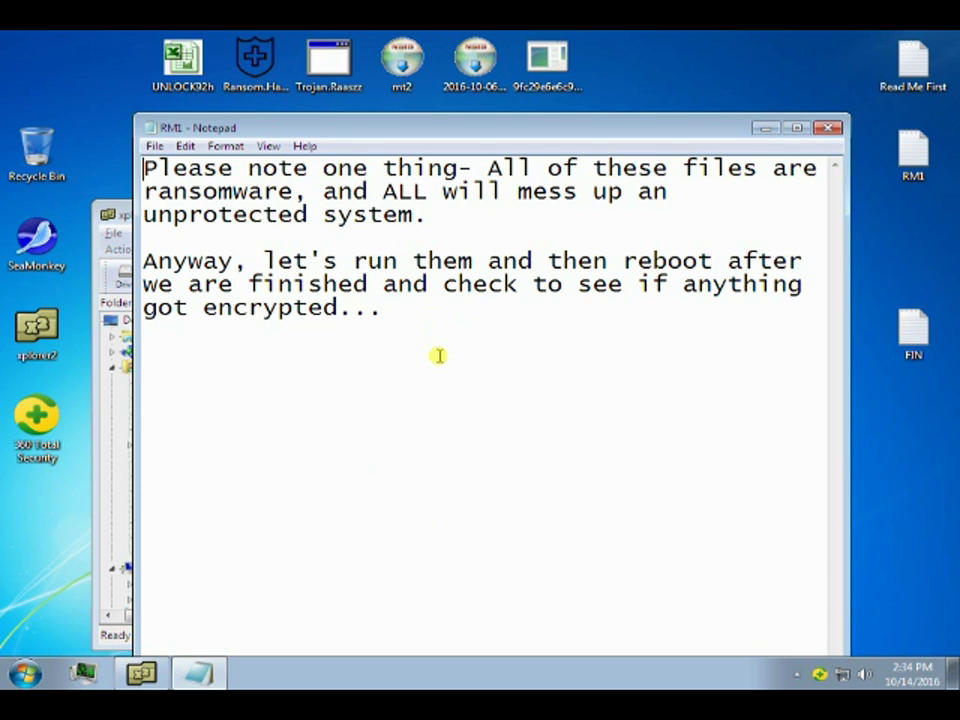
pyautogui.click(830, 127)
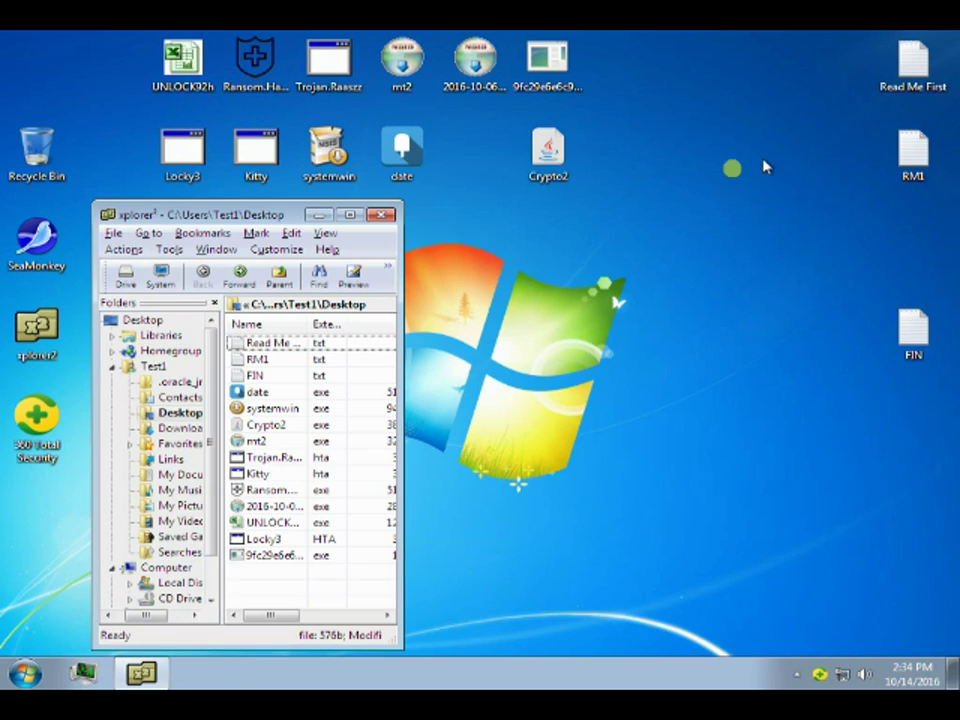
# - With My Documents and Task Manager open, run UNLOCK92h and block its shadow copy deletion without further reminders
pyautogui.click(172, 480)
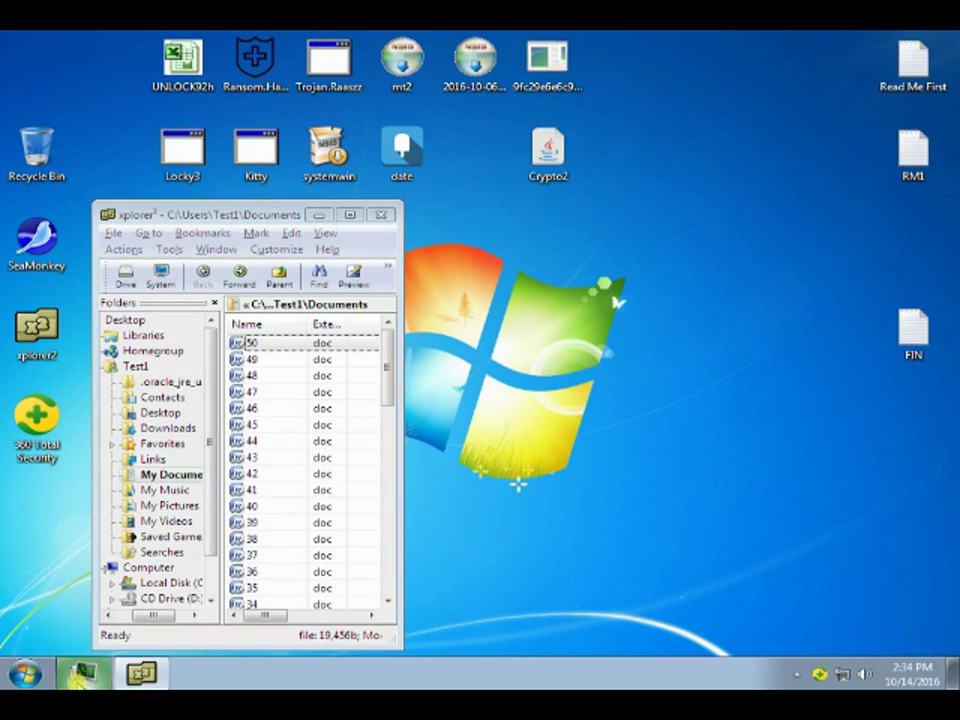
pyautogui.click(80, 672)
pyautogui.doubleClick(180, 62)
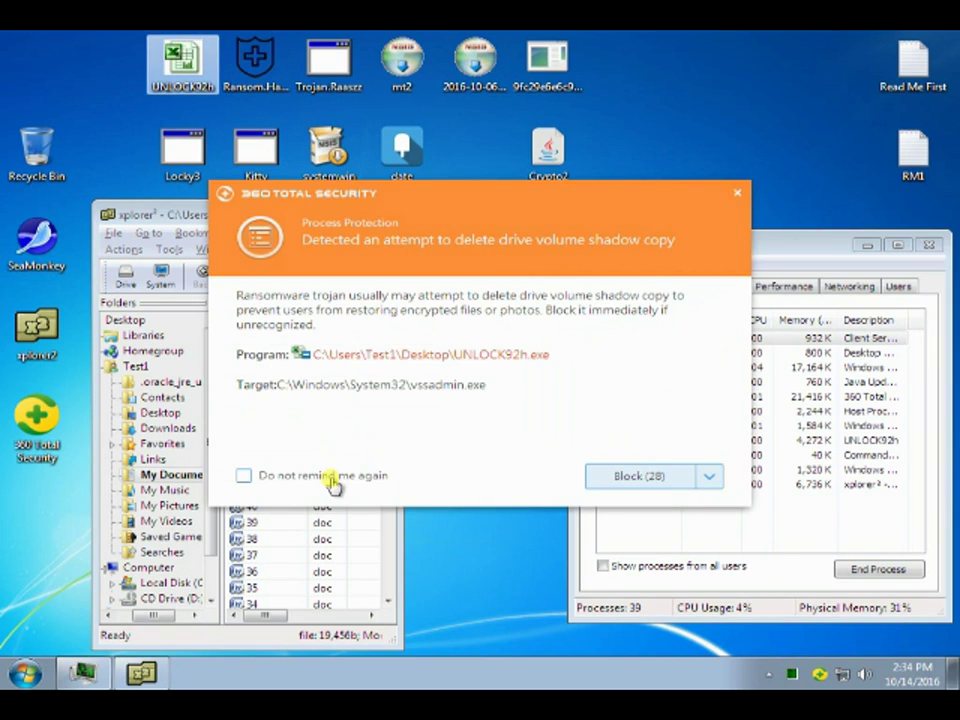
pyautogui.click(709, 477)
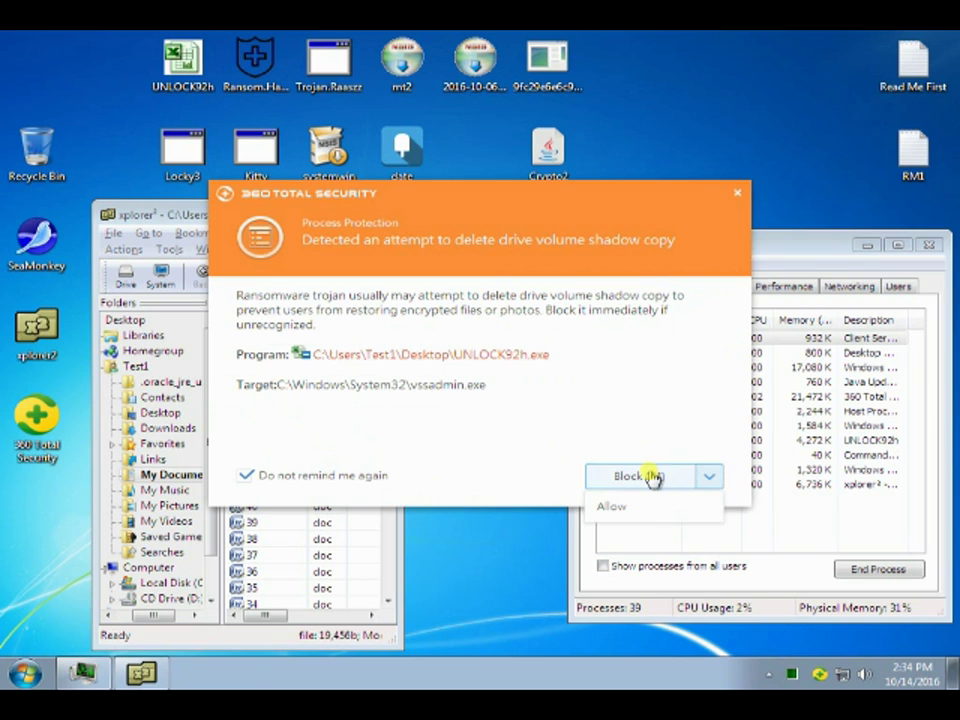
pyautogui.click(649, 477)
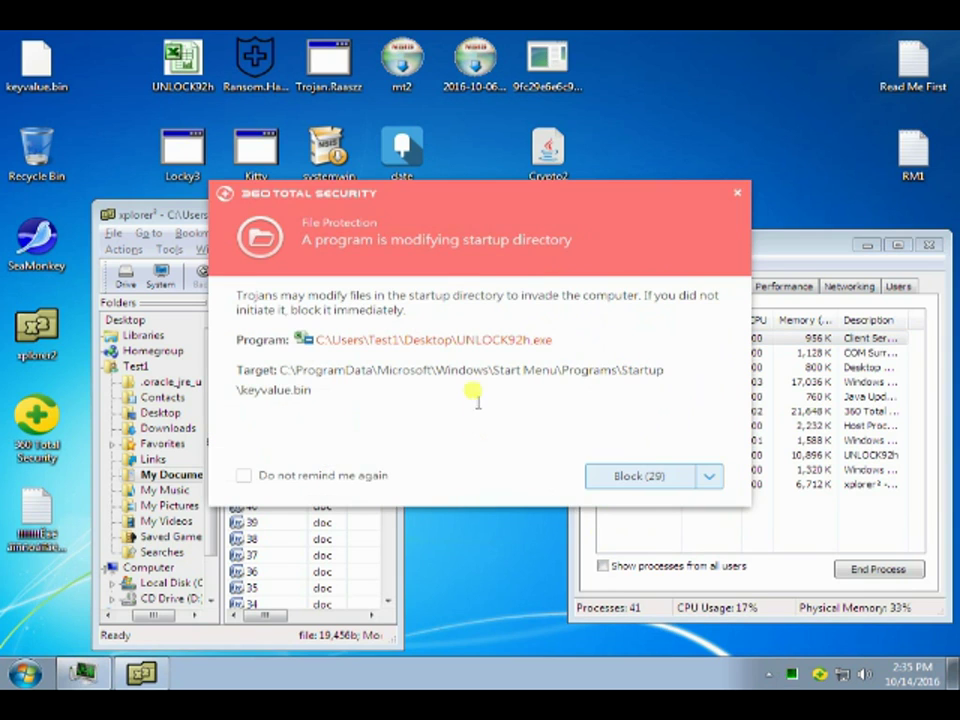
# - Block all startup directory modifications by UNLOCK92h.exe and turn off further reminders for this alert
pyautogui.click(281, 486)
pyautogui.click(712, 480)
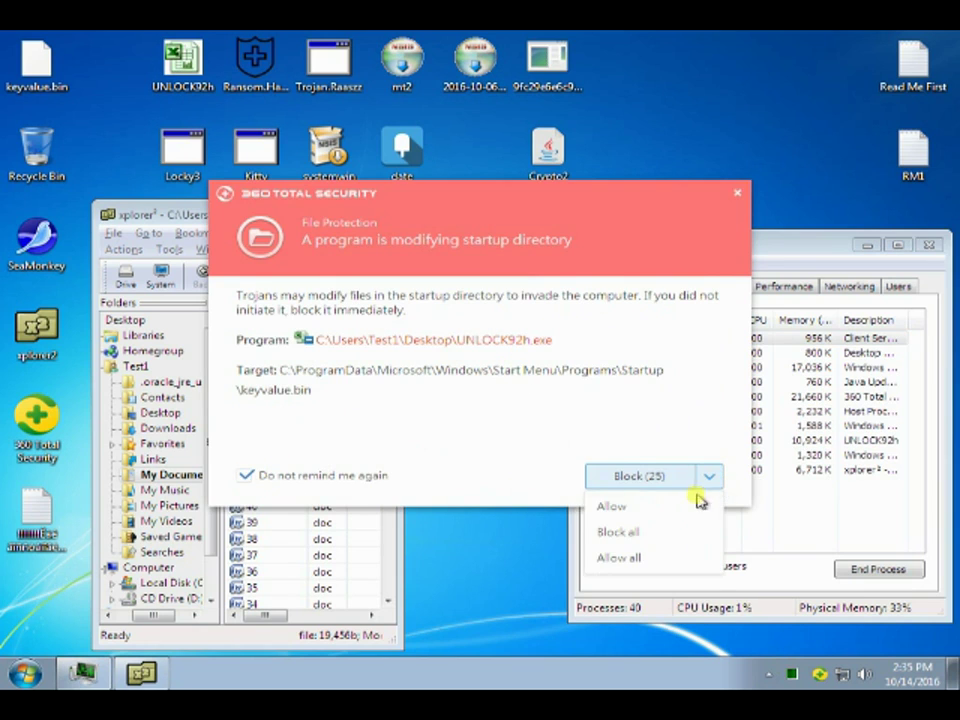
pyautogui.click(658, 535)
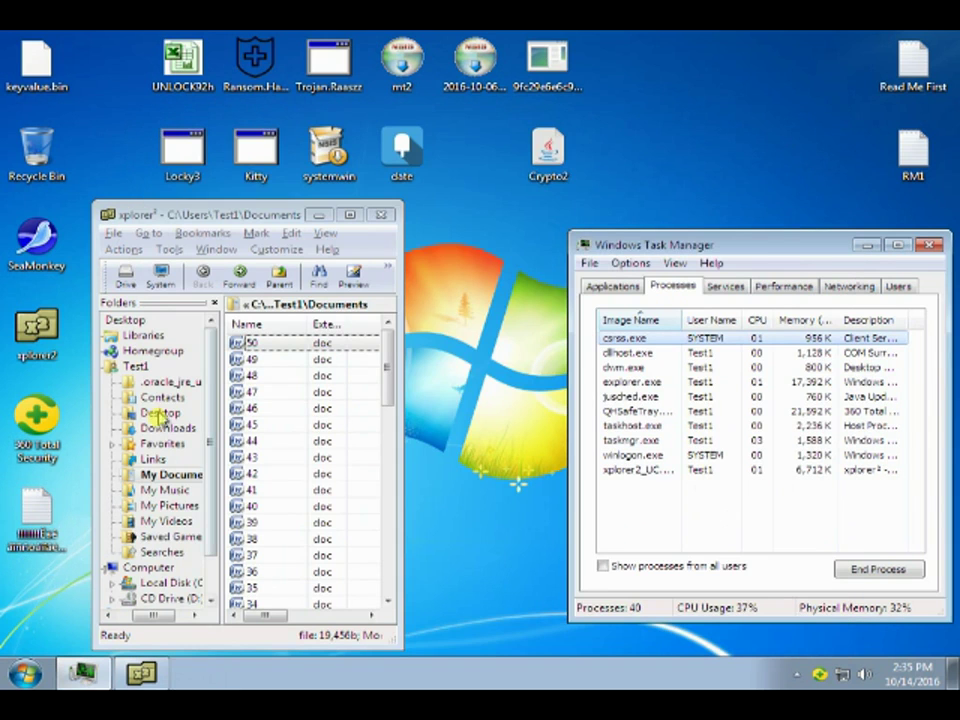
# - Delete the dropped text file below the 360 Total Security shortcut and keyvalue.bin from the desktop
pyautogui.click(37, 512)
pyautogui.rightClick(40, 505)
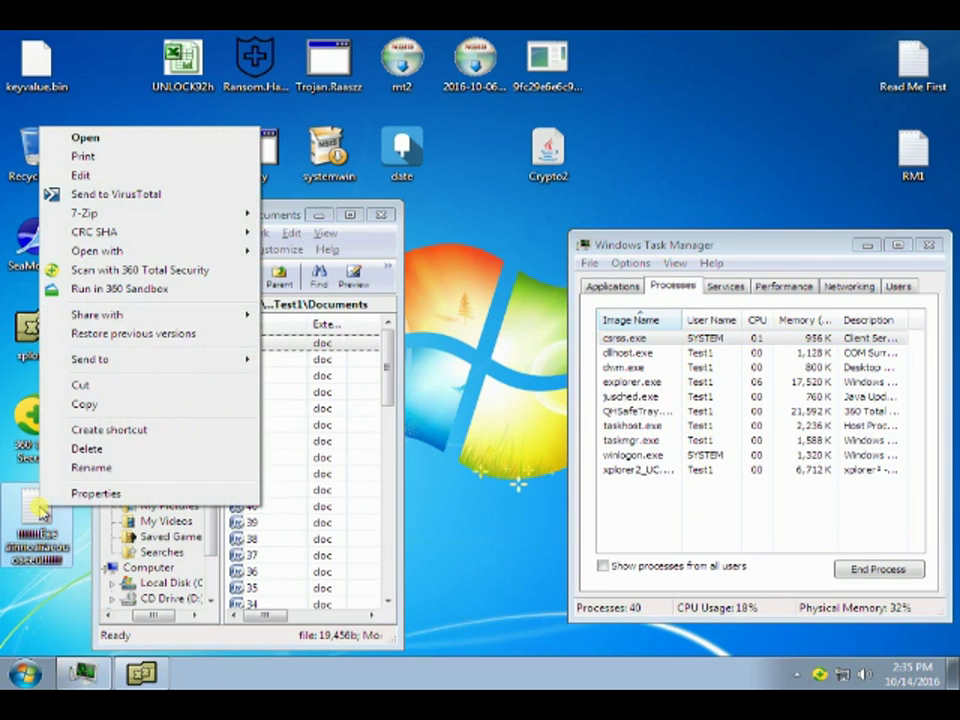
pyautogui.click(90, 450)
pyautogui.click(553, 420)
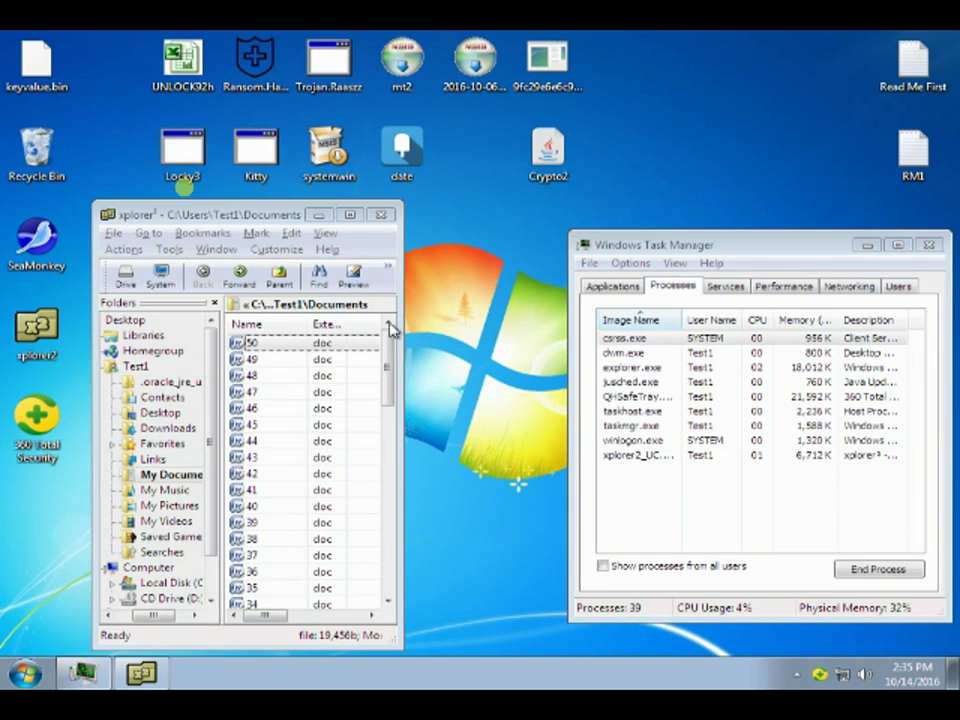
pyautogui.click(32, 75)
pyautogui.rightClick(30, 78)
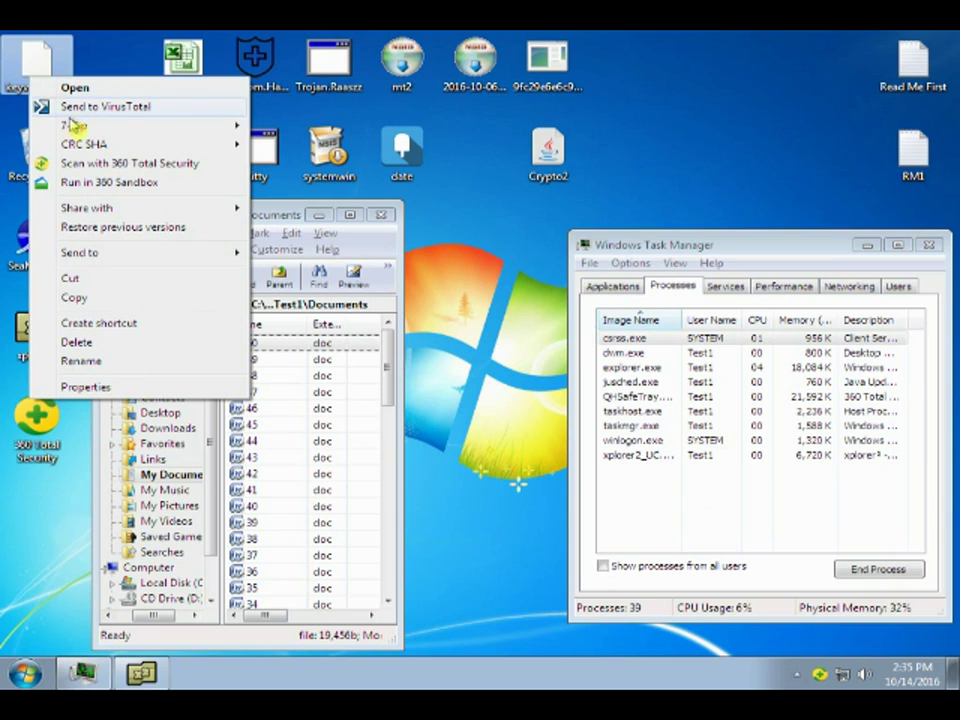
pyautogui.click(80, 343)
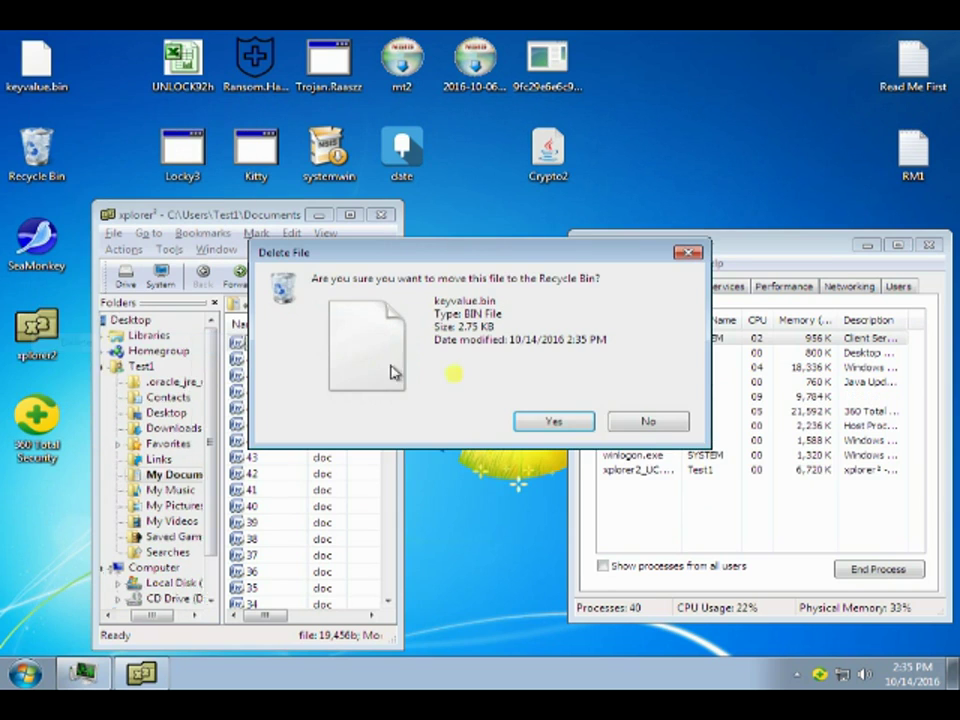
pyautogui.click(550, 420)
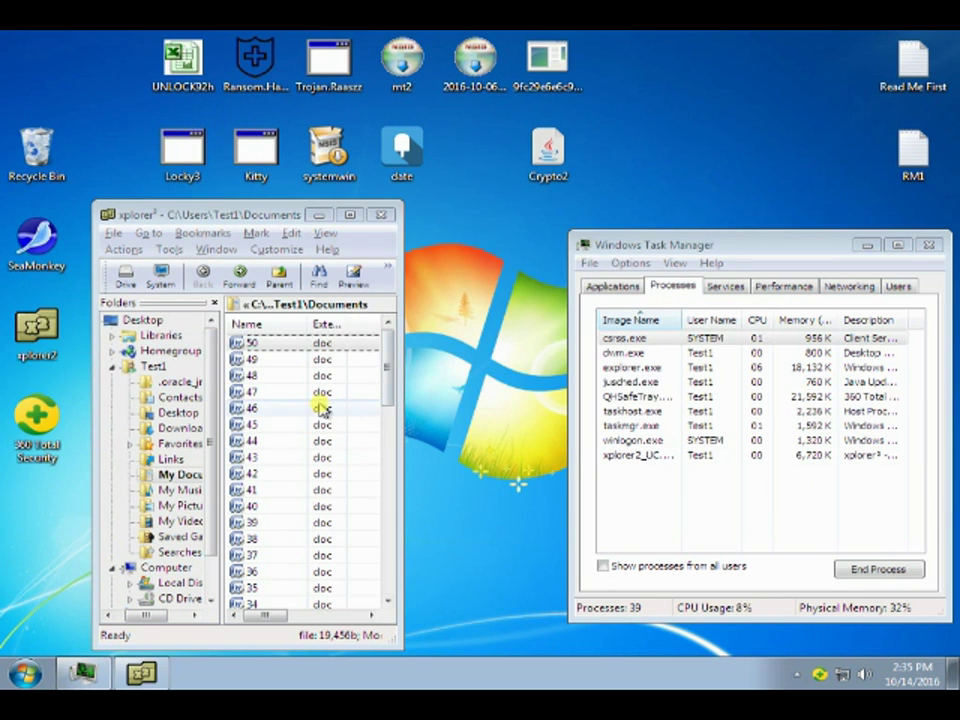
# - Open document 46 from the Documents folder to check whether it is encrypted, and close it
pyautogui.doubleClick(322, 408)
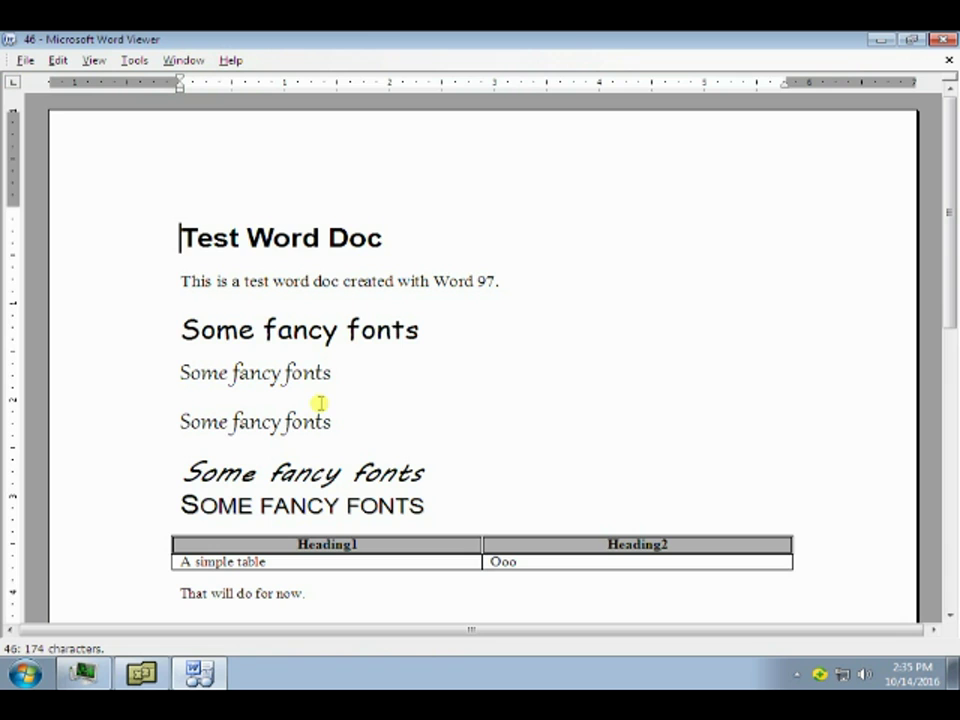
pyautogui.click(943, 40)
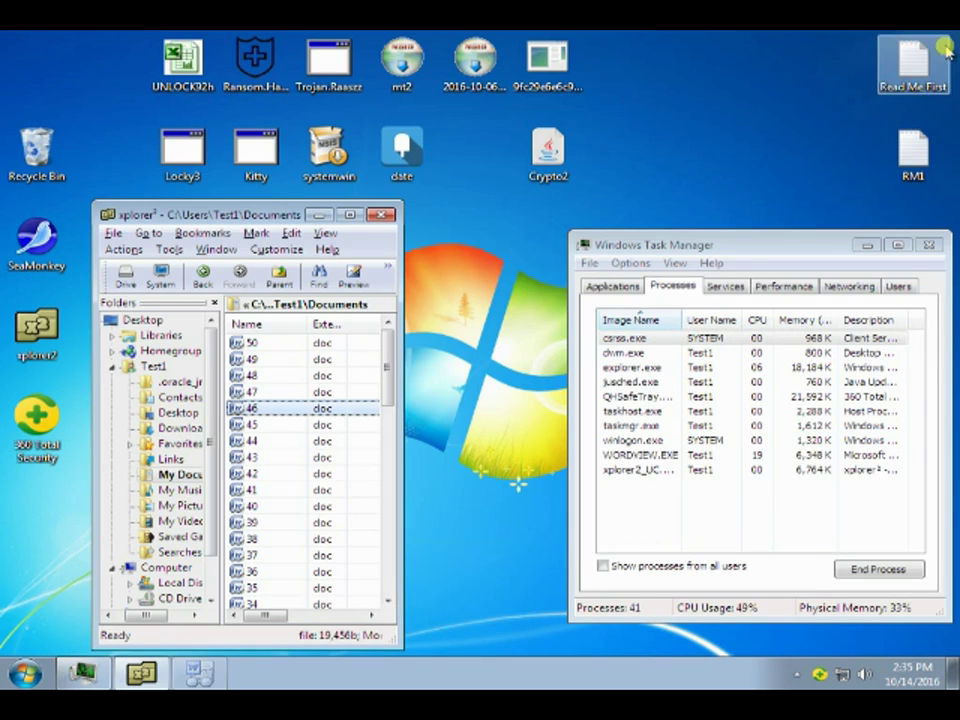
# - Run the Ransom.Hades sample and block all startup directory modifications by Ronms.exe without further reminders
pyautogui.click(262, 68)
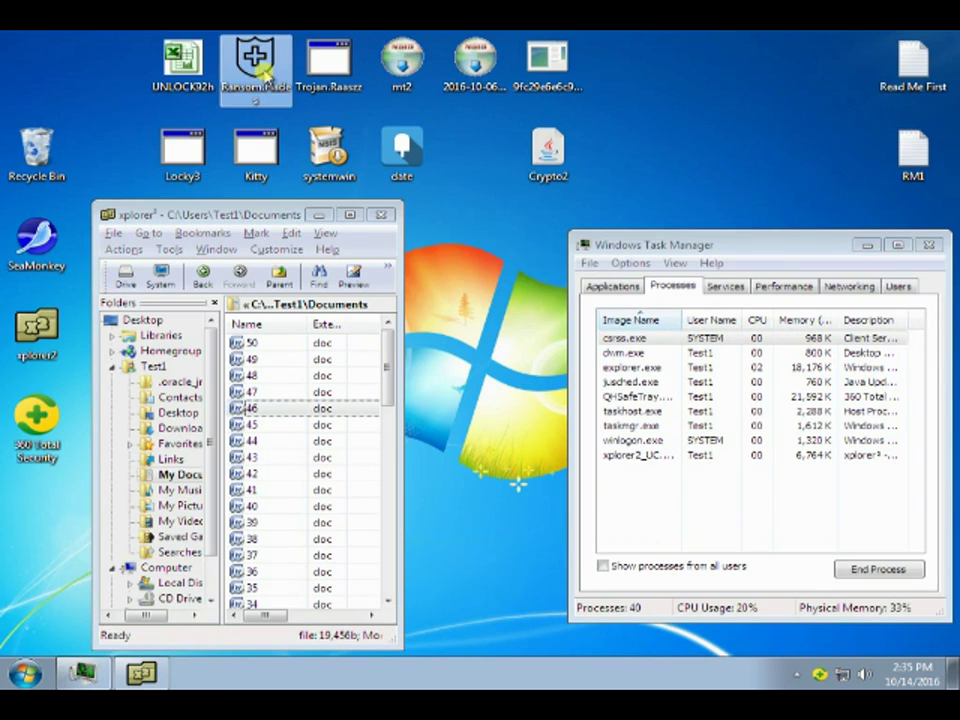
pyautogui.doubleClick(260, 68)
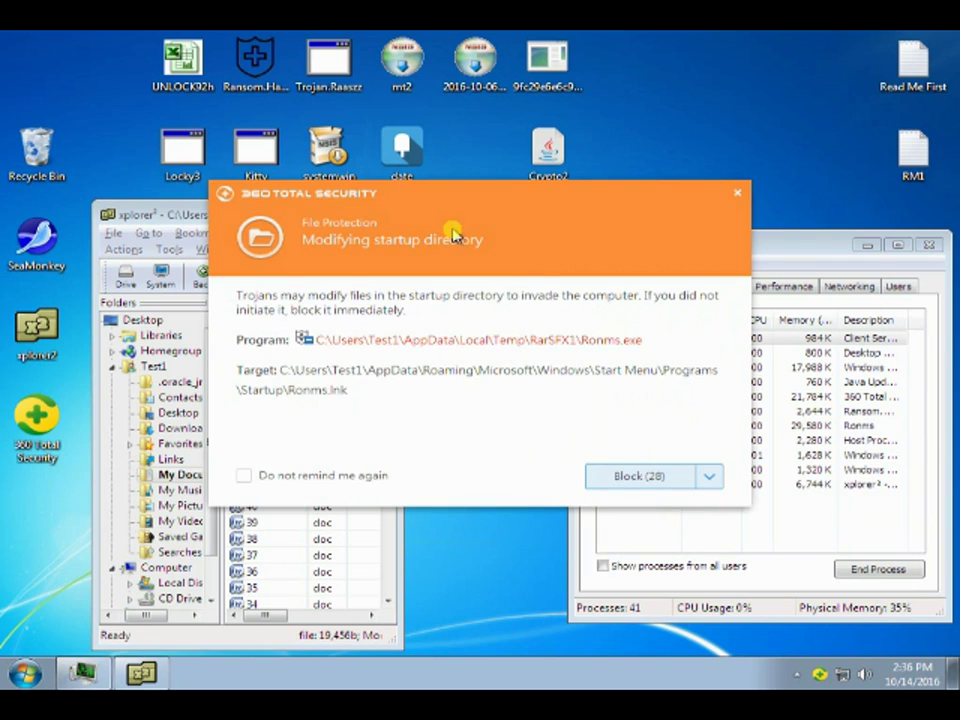
pyautogui.click(304, 481)
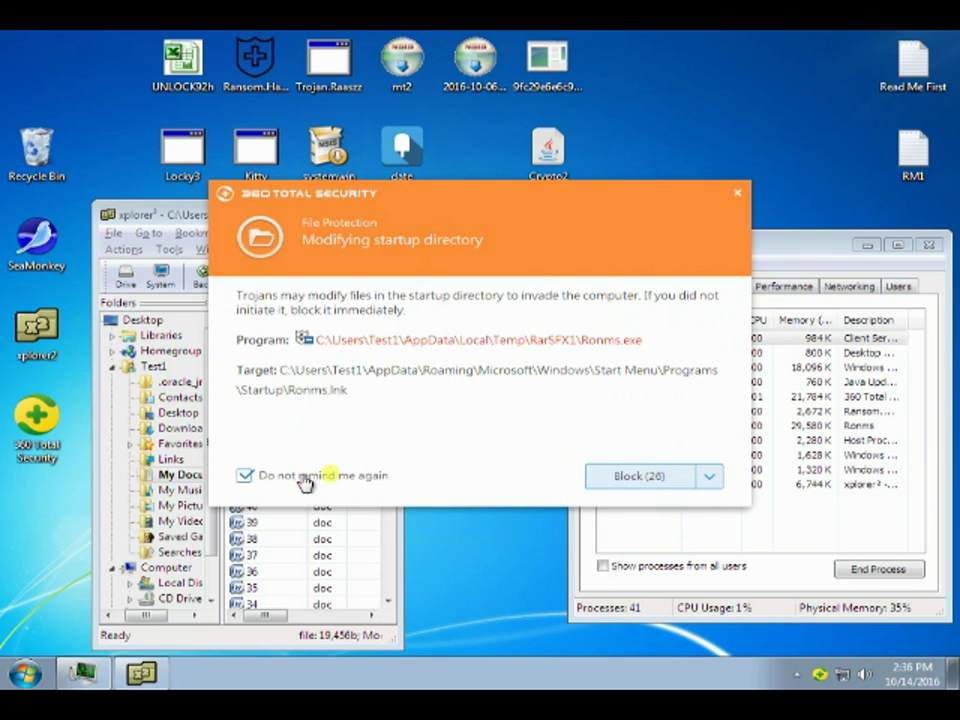
pyautogui.click(707, 478)
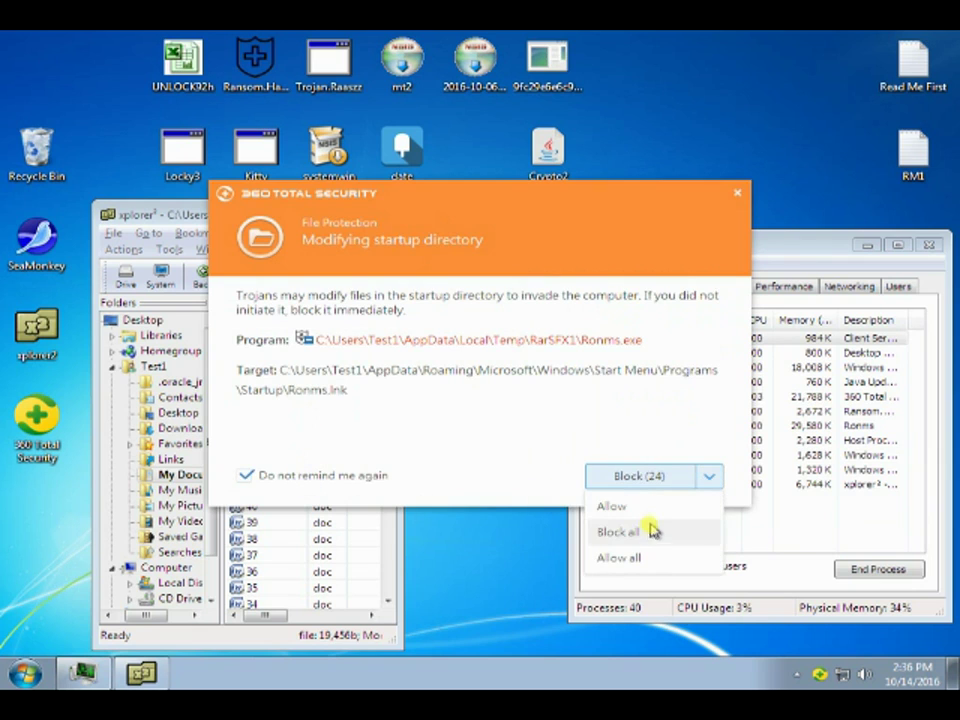
pyautogui.click(651, 531)
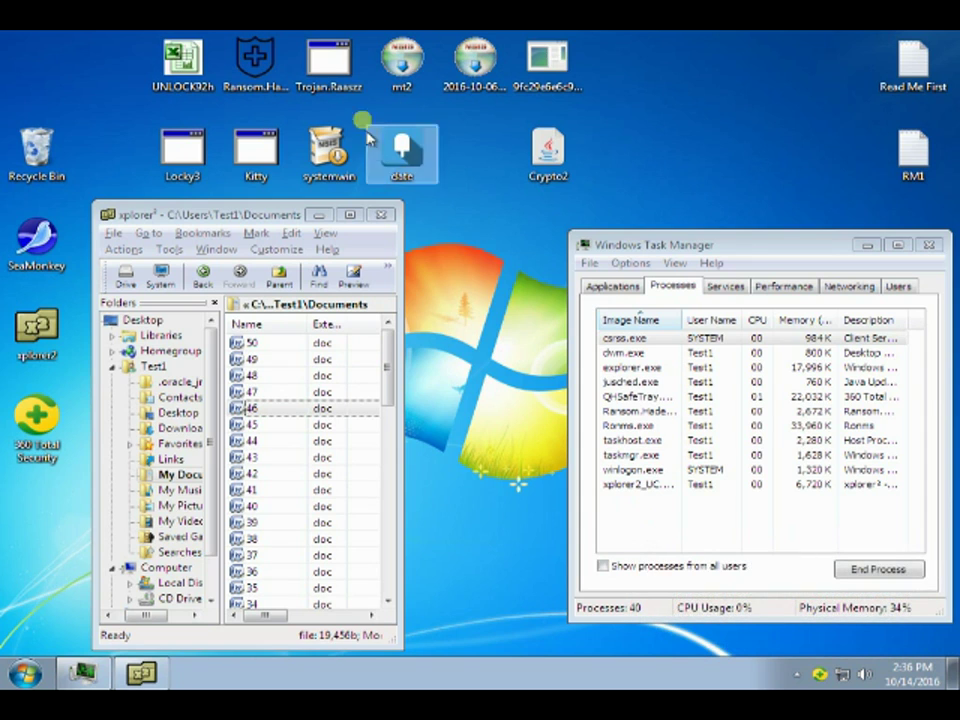
# - Run the Trojan.Raaszz sample and have 360 Total Security remove the intercepted file
pyautogui.doubleClick(329, 62)
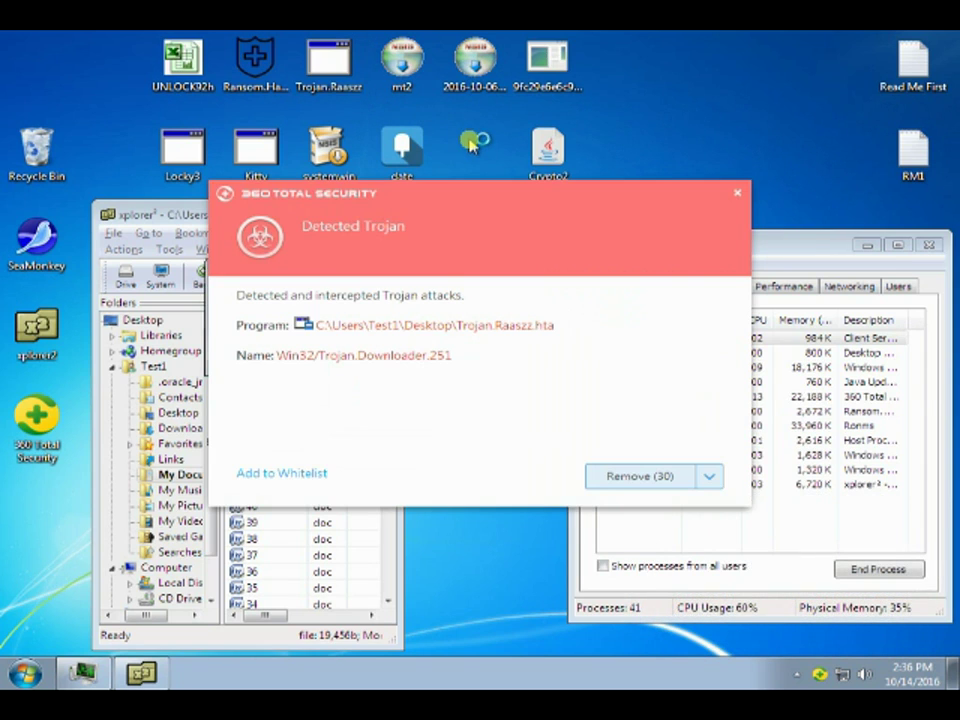
pyautogui.click(627, 474)
pyautogui.click(678, 364)
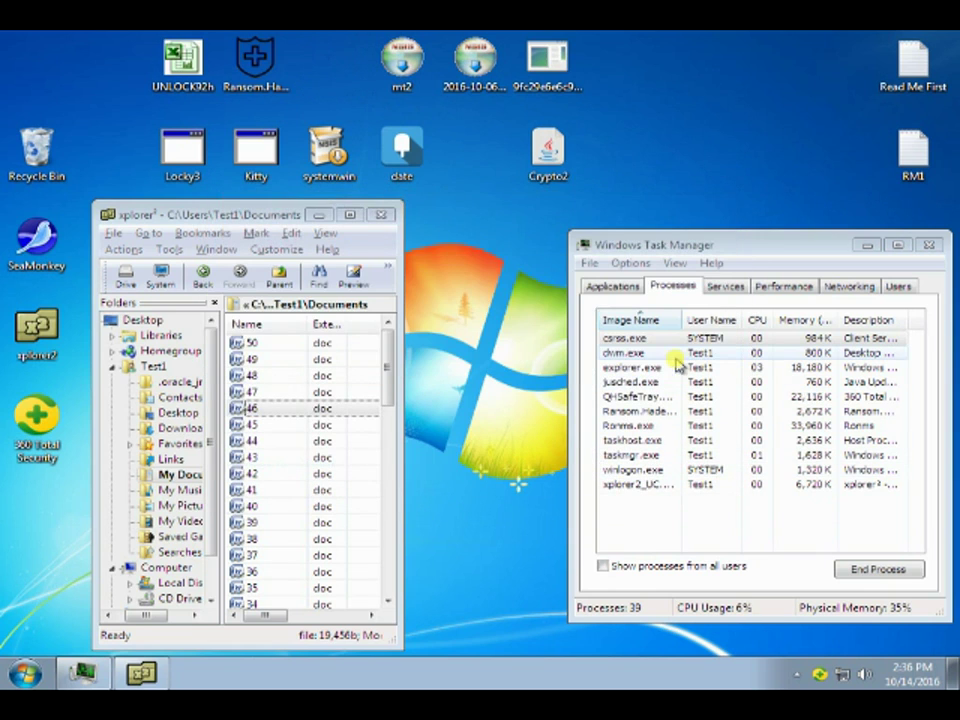
# - Run the mt2 sample and block all of its code injection attempts without further reminders
pyautogui.doubleClick(406, 76)
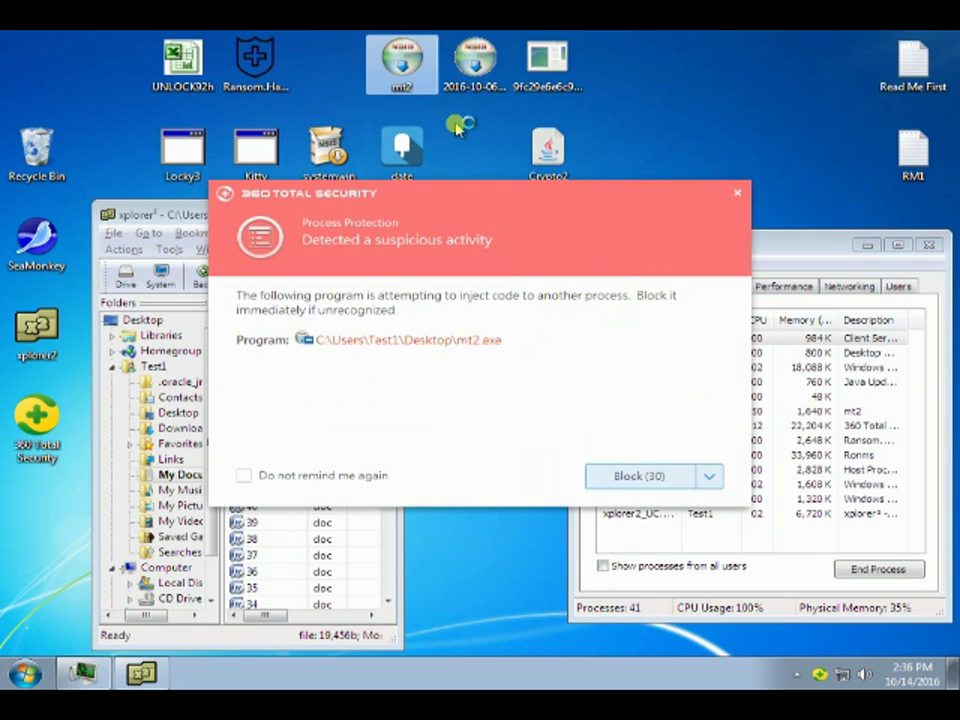
pyautogui.click(307, 478)
pyautogui.click(707, 480)
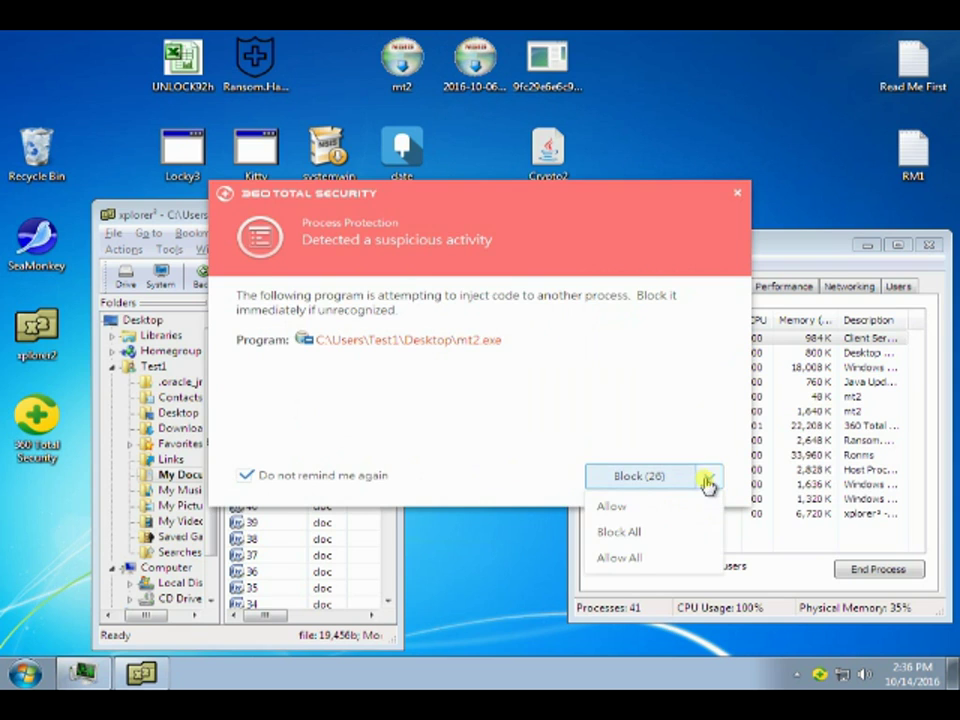
pyautogui.click(660, 533)
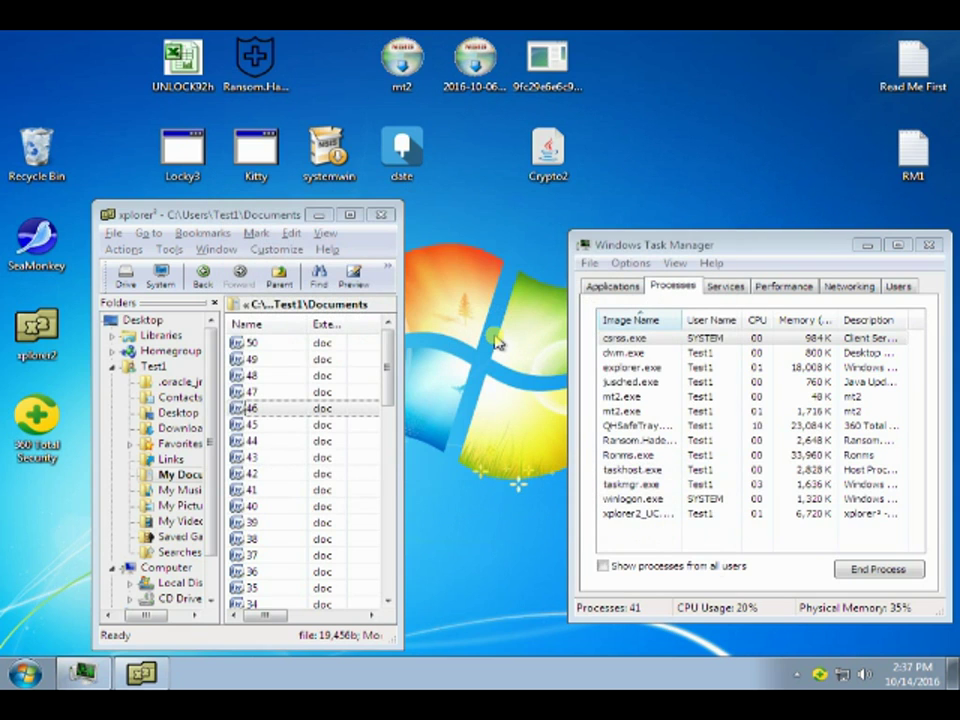
# - Run the 2016-10-06 pseudoDarkleech Cerber sample and block all of its code injection attempts without further reminders
pyautogui.click(478, 68)
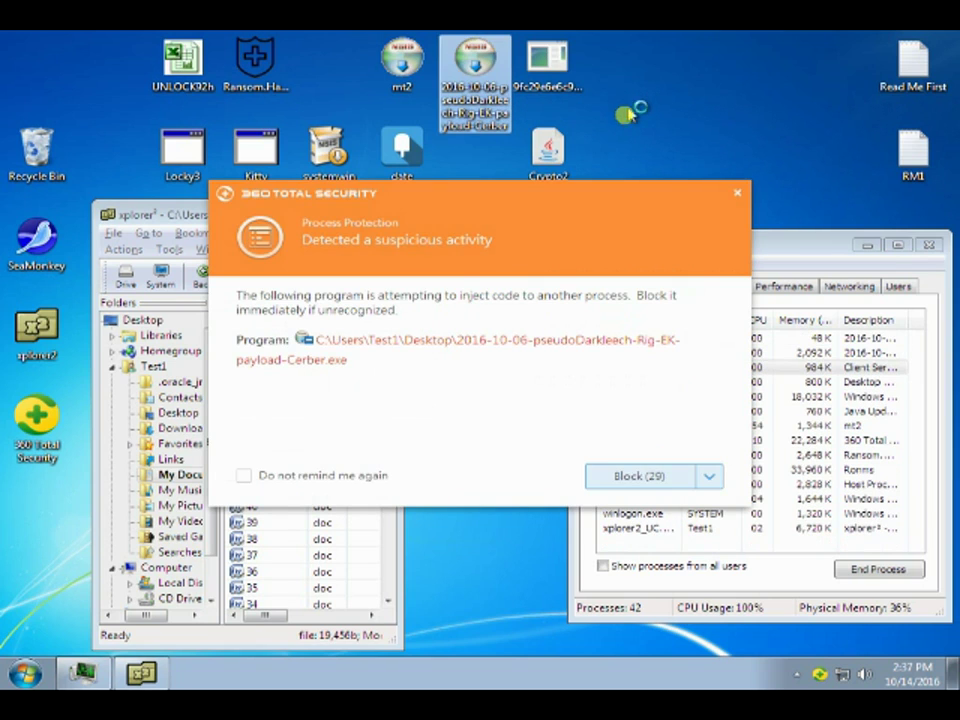
pyautogui.click(320, 478)
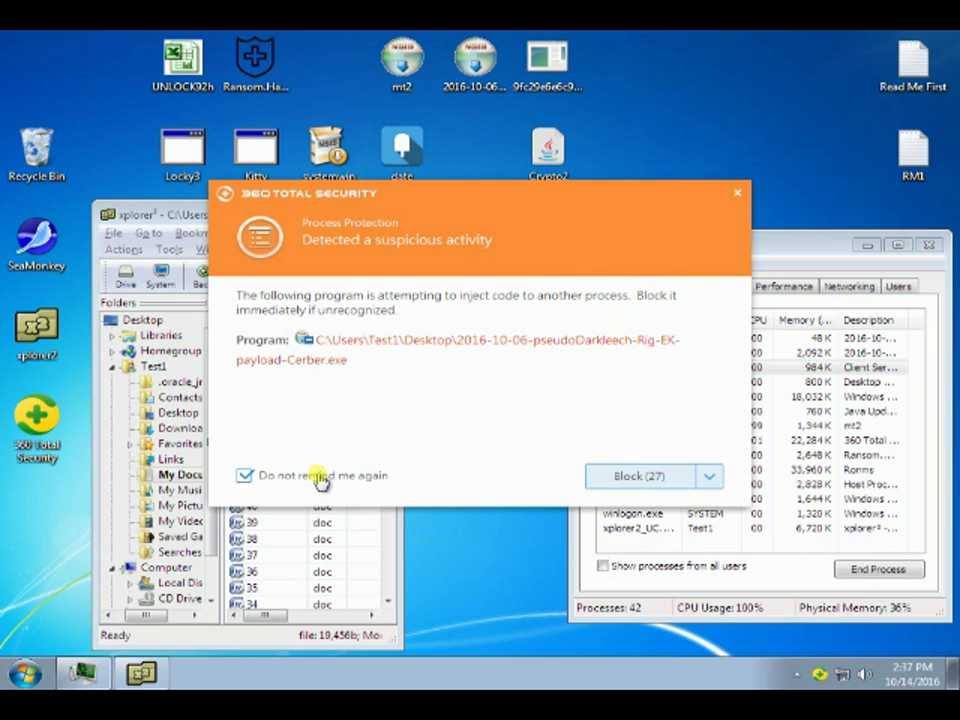
pyautogui.click(711, 480)
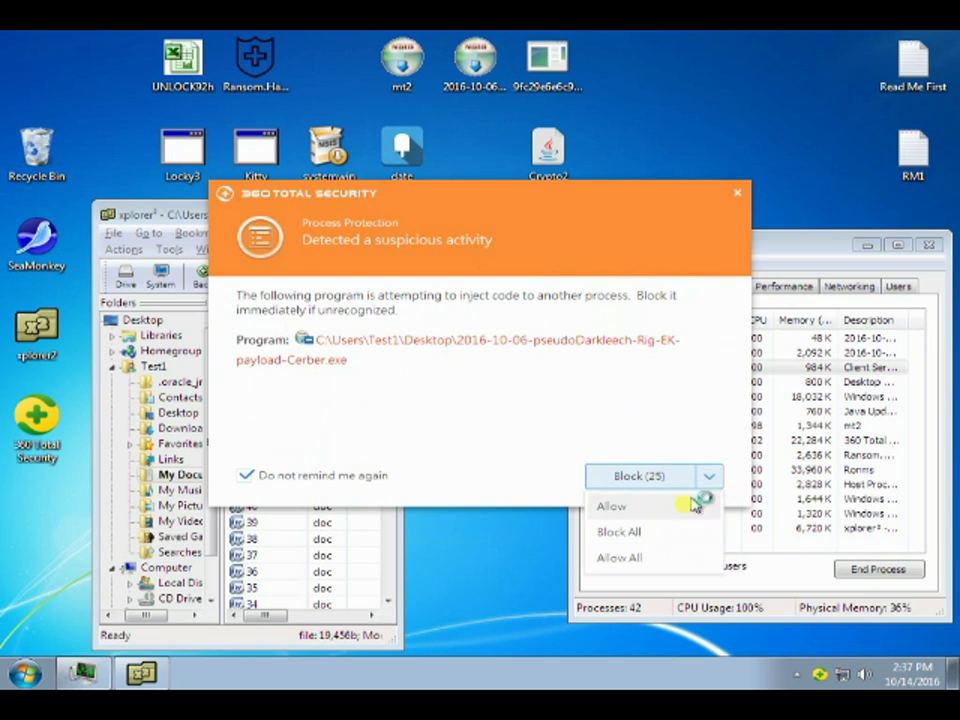
pyautogui.click(660, 532)
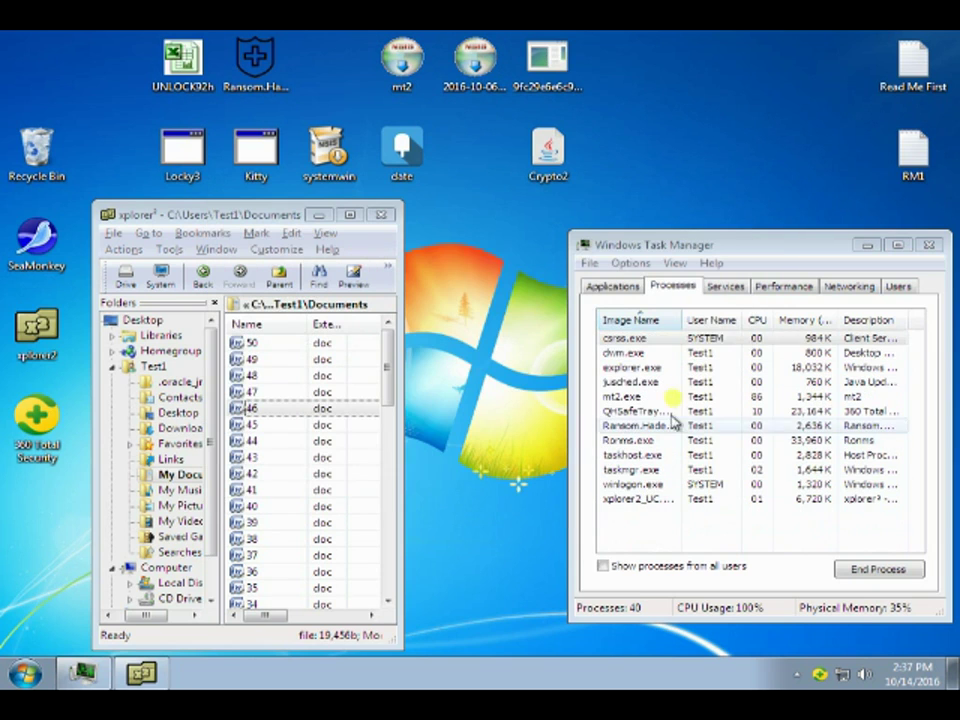
# - Run the sample whose name starts with 9fc29e6e6c9 and quit it at the .NET Framework error
pyautogui.doubleClick(561, 81)
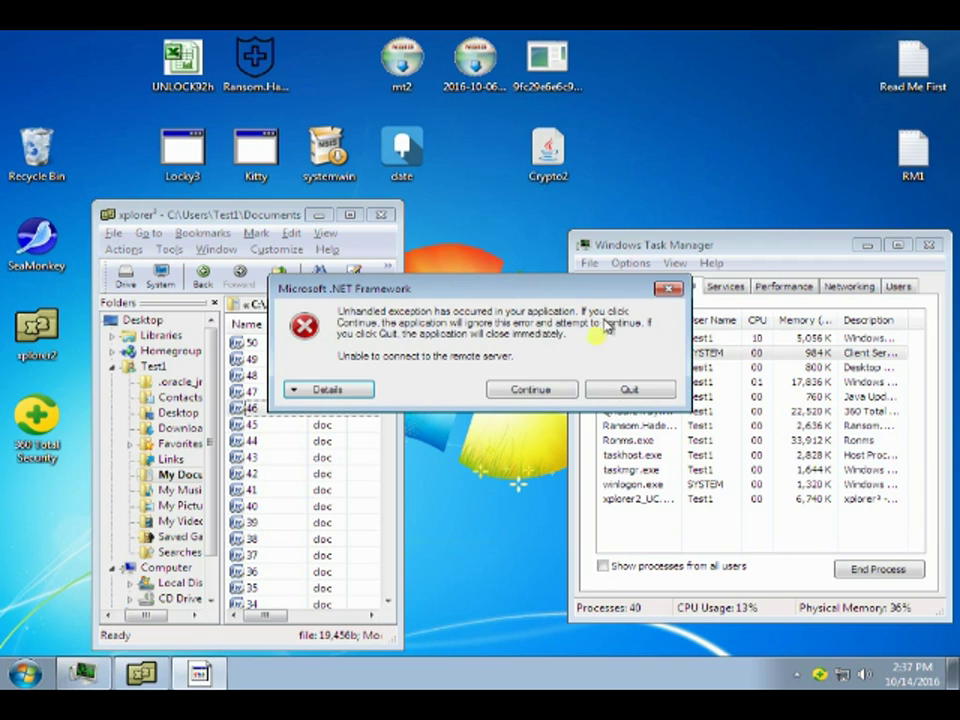
pyautogui.click(596, 390)
# - Run the Locky3 sample, have 360 Total Security remove the intercepted file, and dismiss the Windows access error
pyautogui.doubleClick(181, 165)
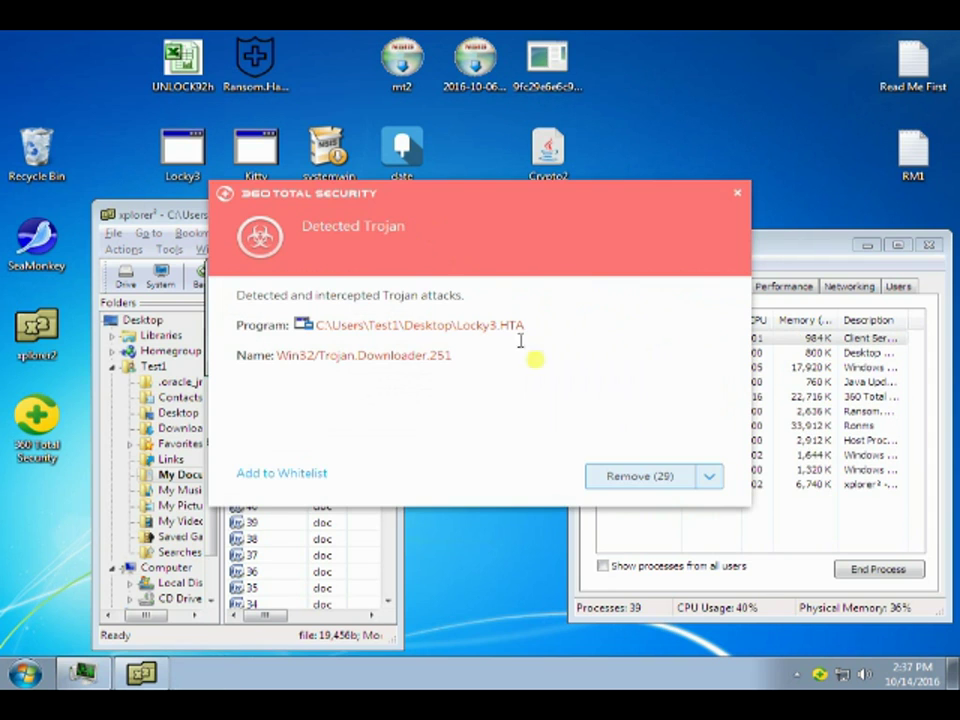
pyautogui.click(636, 476)
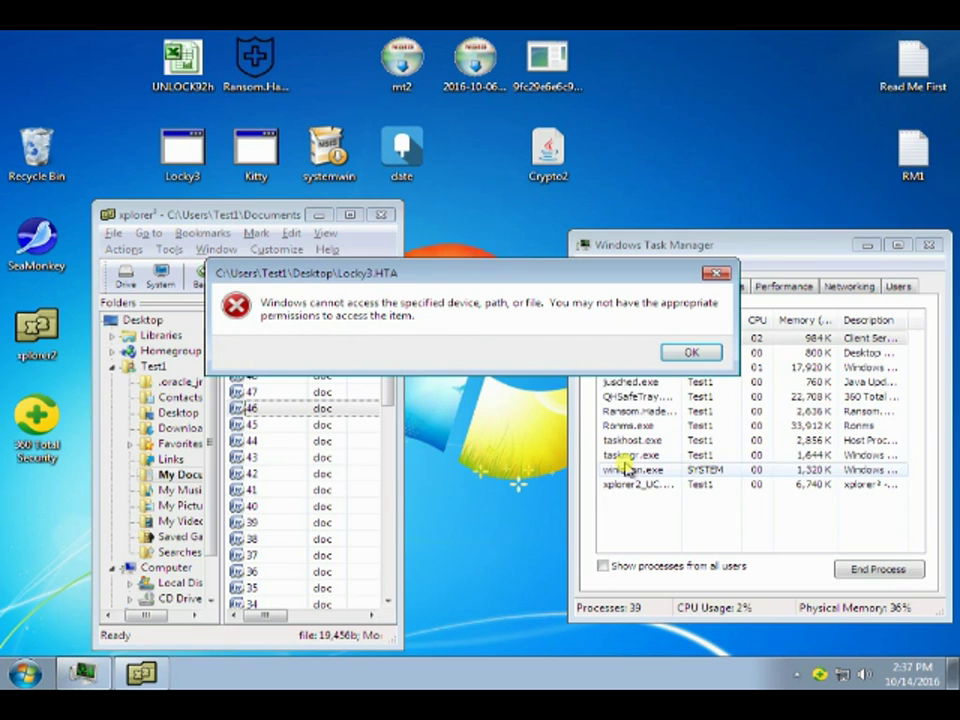
pyautogui.click(680, 355)
# - Run the Kitty sample, have the intercepted file removed without a quick scan, and dismiss the Windows access error
pyautogui.doubleClick(256, 150)
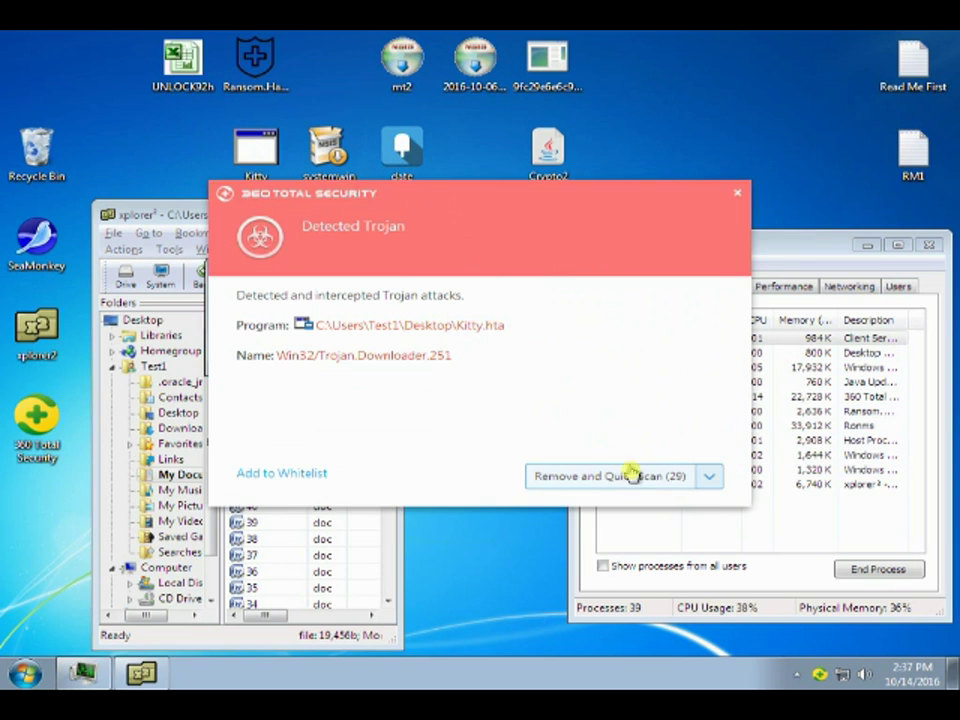
pyautogui.click(709, 482)
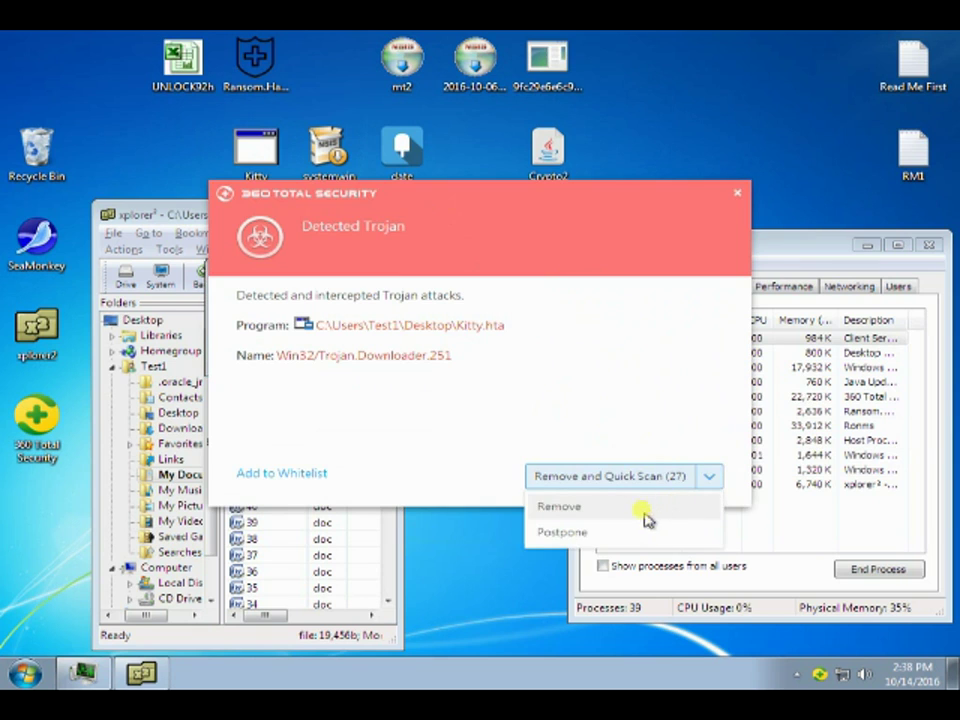
pyautogui.click(639, 510)
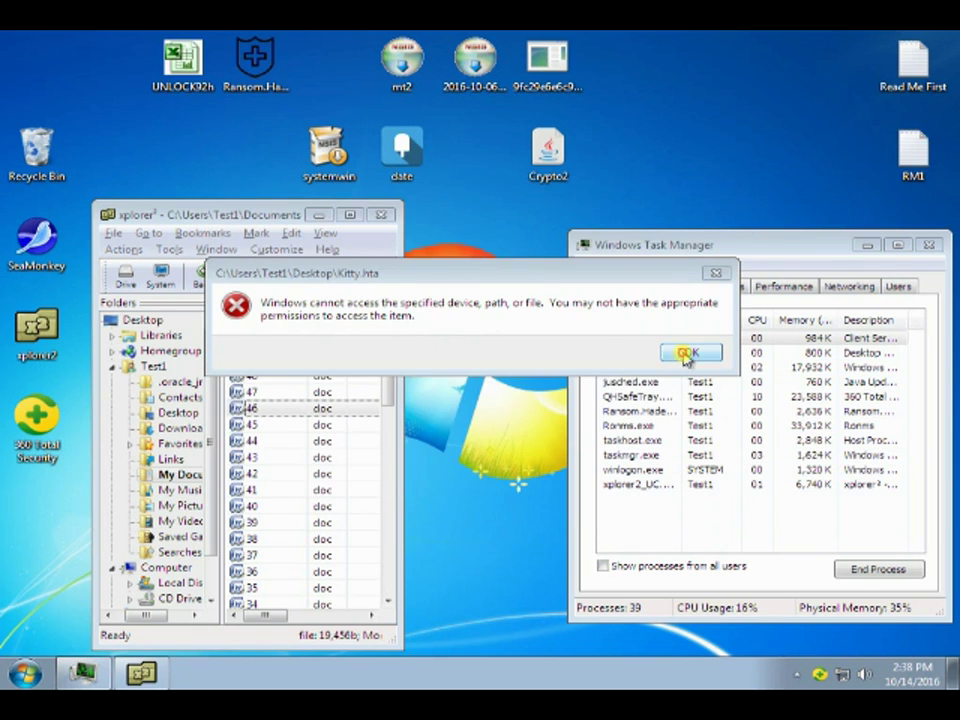
pyautogui.click(690, 354)
# - Run the systemwin sample and block all of its code injection attempts without further reminders
pyautogui.click(329, 160)
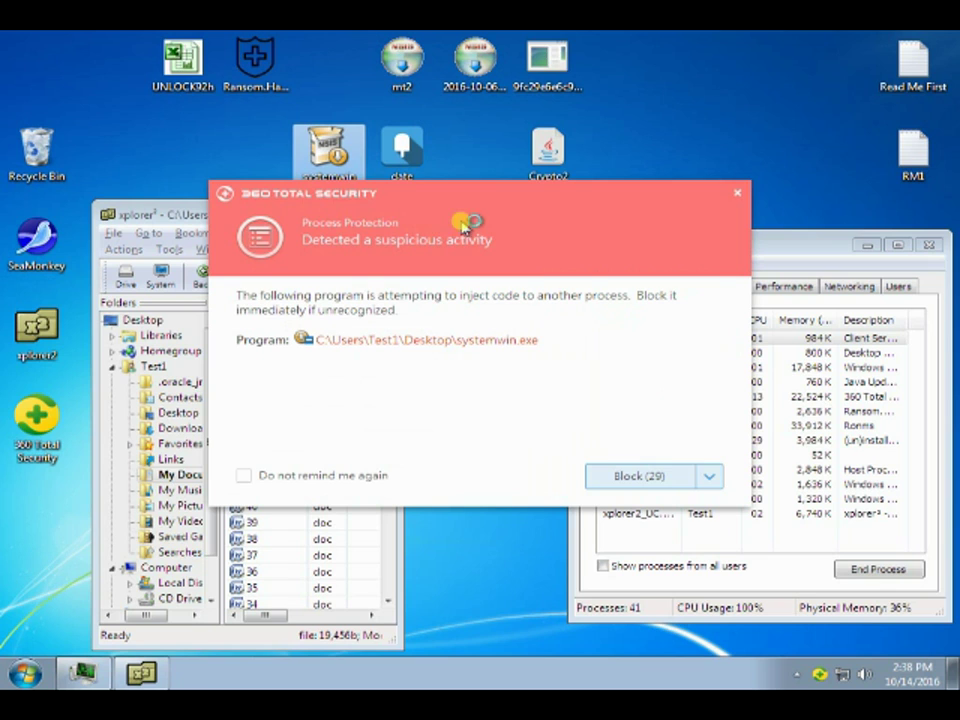
pyautogui.click(352, 479)
pyautogui.click(706, 482)
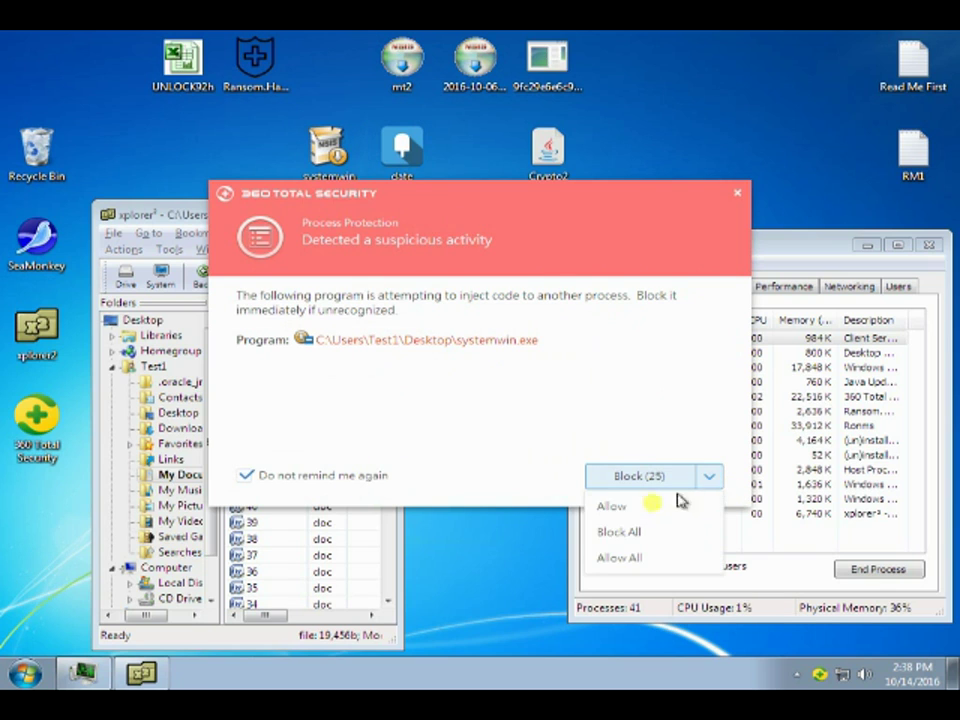
pyautogui.click(645, 533)
# - Run the date sample and block all startup directory modifications by Sonmsiyyks.exe without further reminders
pyautogui.doubleClick(401, 150)
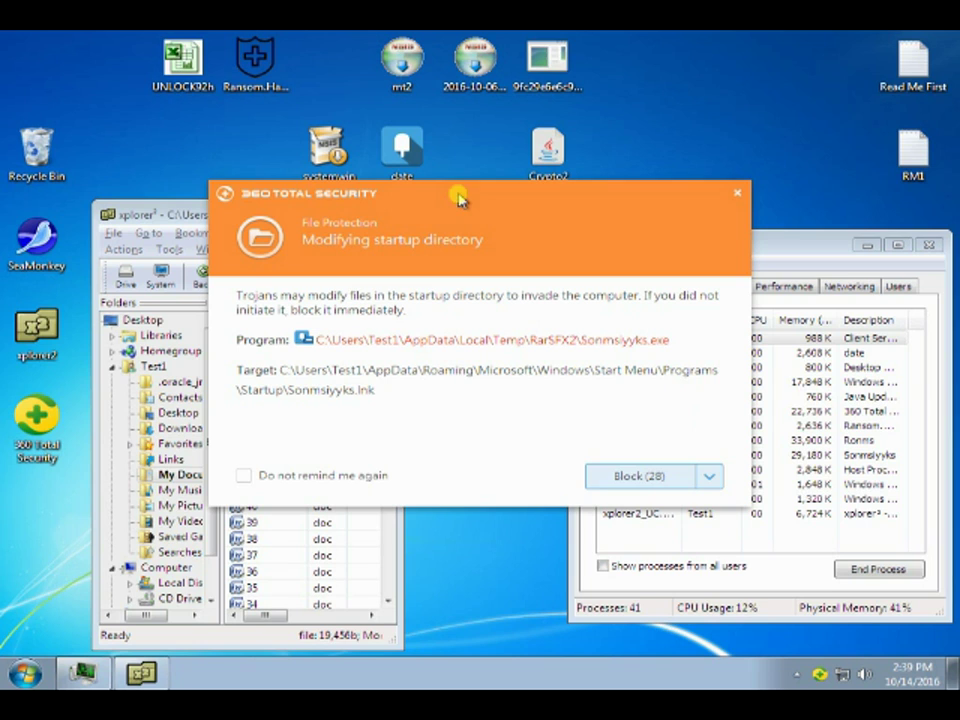
pyautogui.click(708, 480)
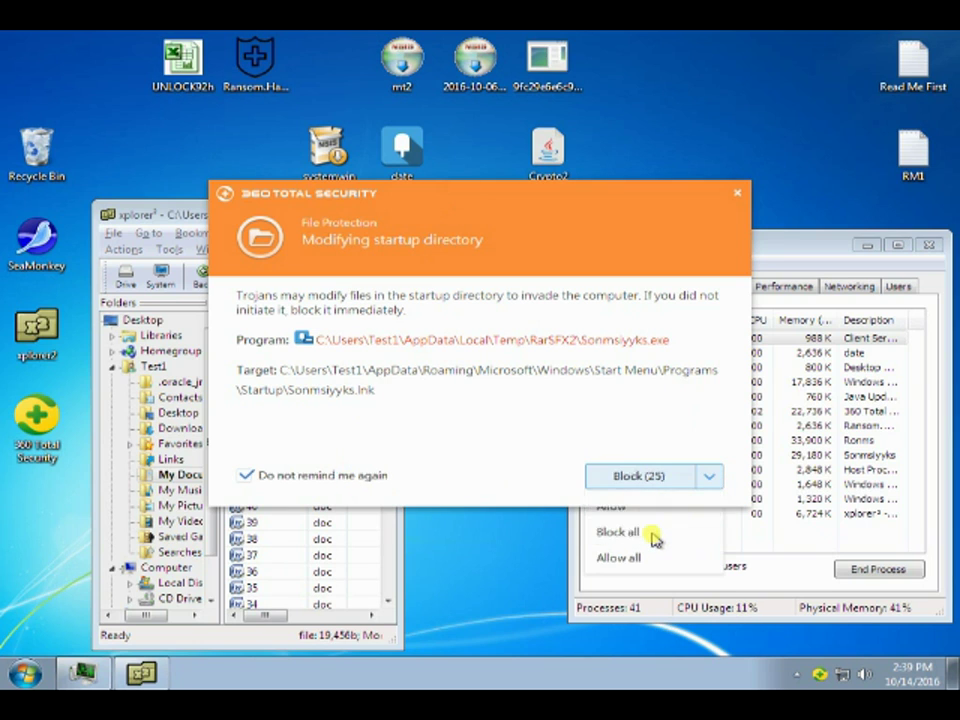
pyautogui.click(655, 535)
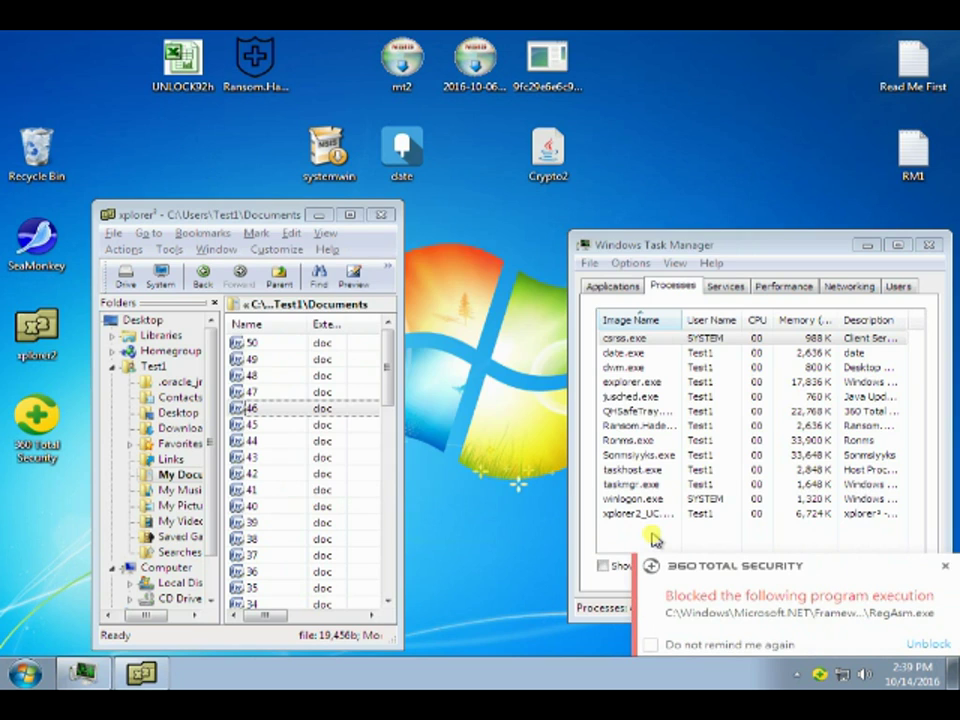
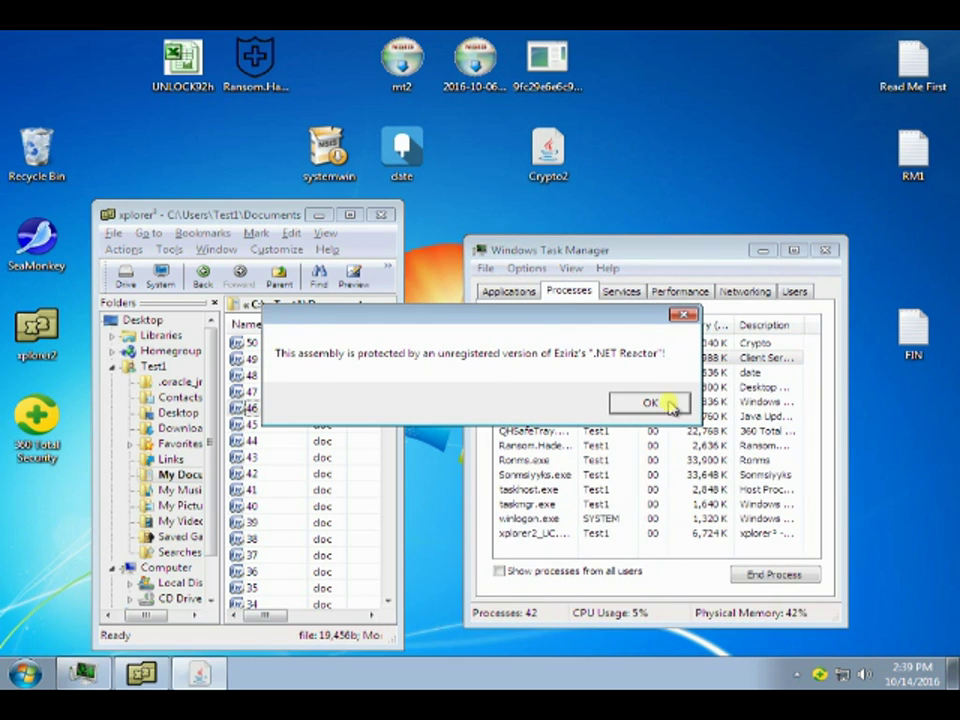
# - Dismiss the Crypto2 sample's .NET Reactor notice and block all of its desktop.ini modifications without further reminders
pyautogui.click(668, 403)
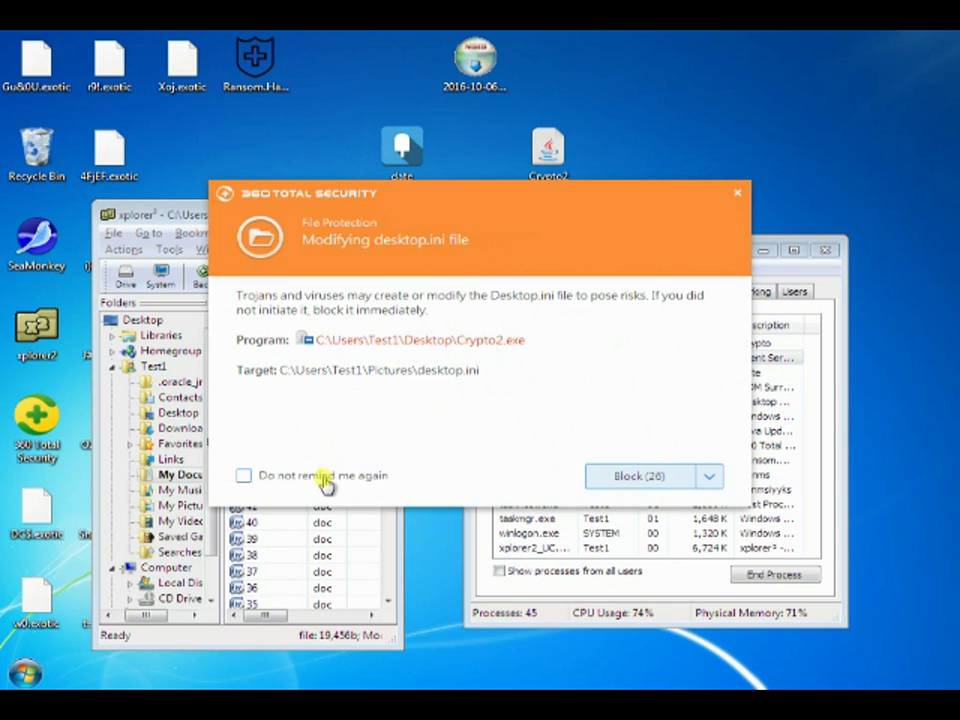
pyautogui.click(708, 478)
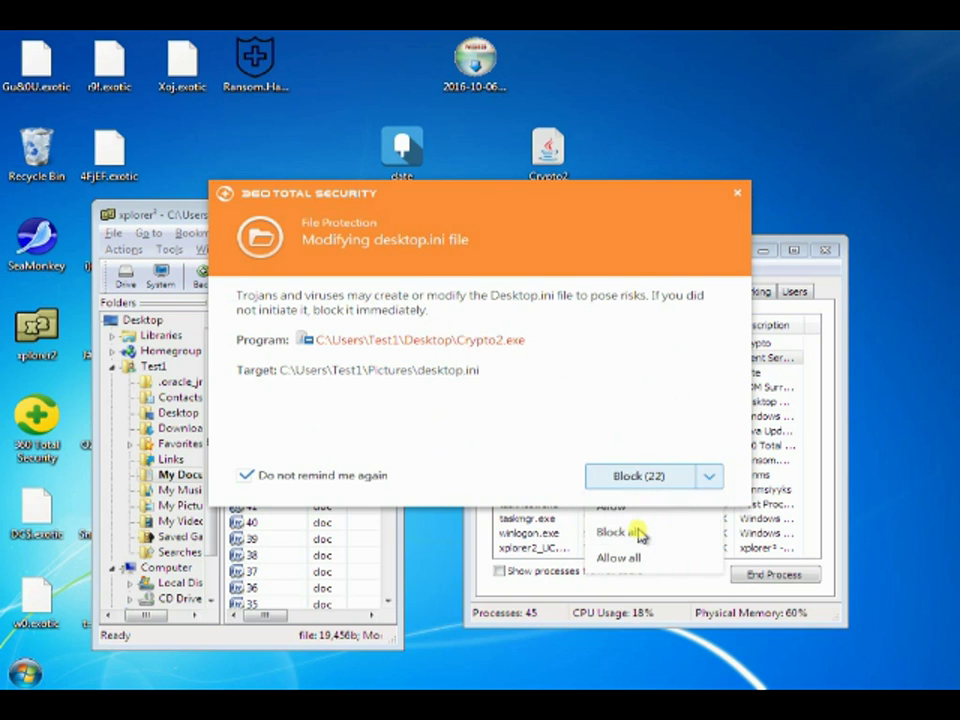
pyautogui.click(634, 532)
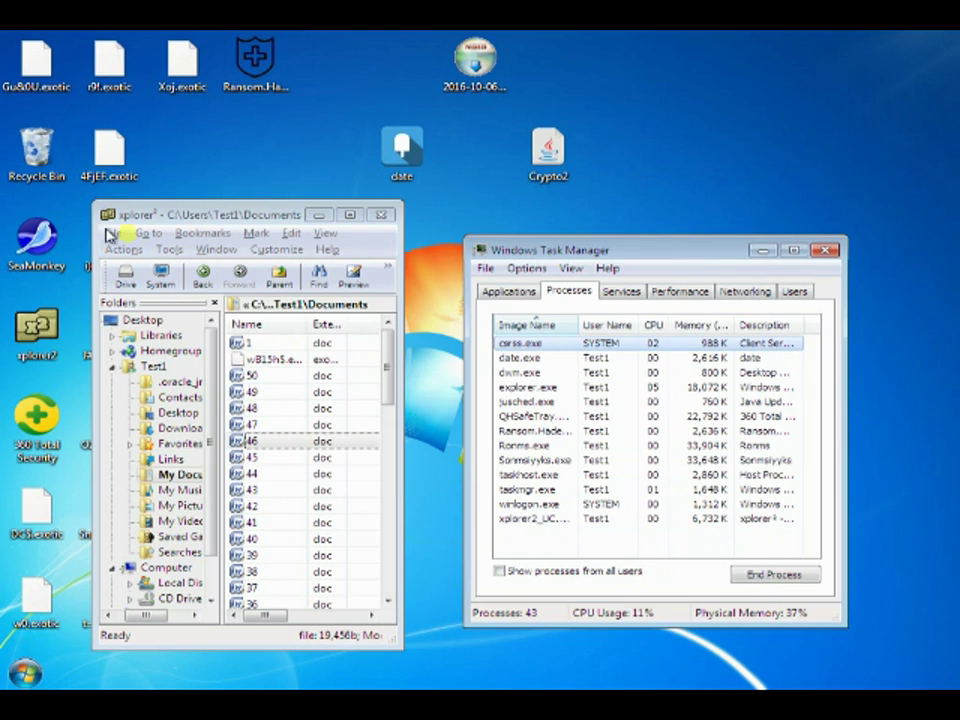
# - Minimise the xplorer² window to expose the desktop files, and restart Windows
pyautogui.click(318, 215)
pyautogui.click(318, 215)
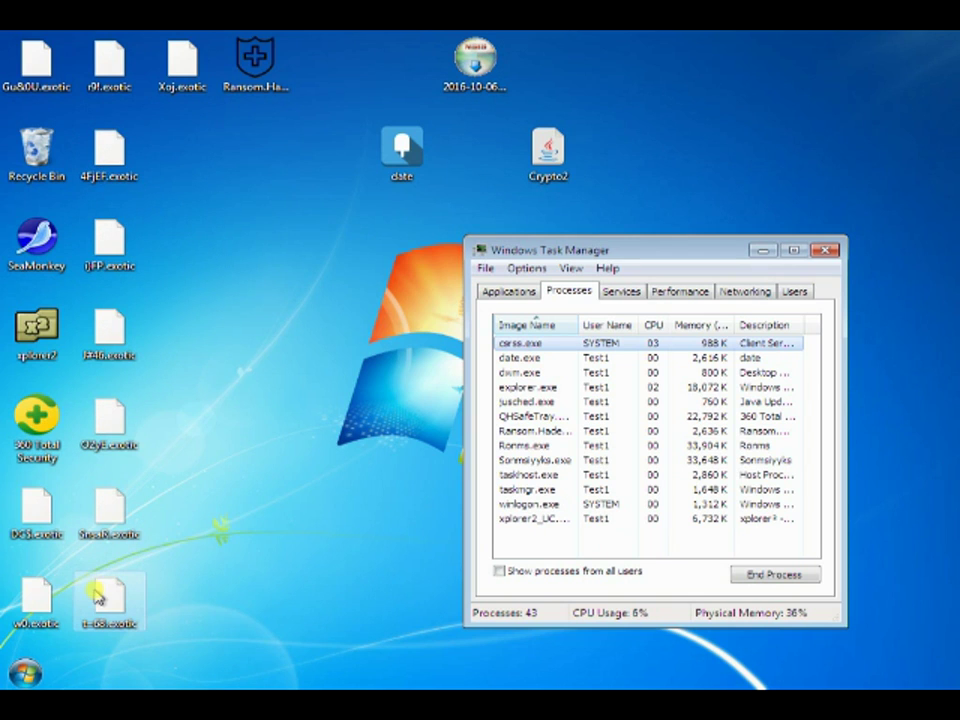
pyautogui.click(25, 673)
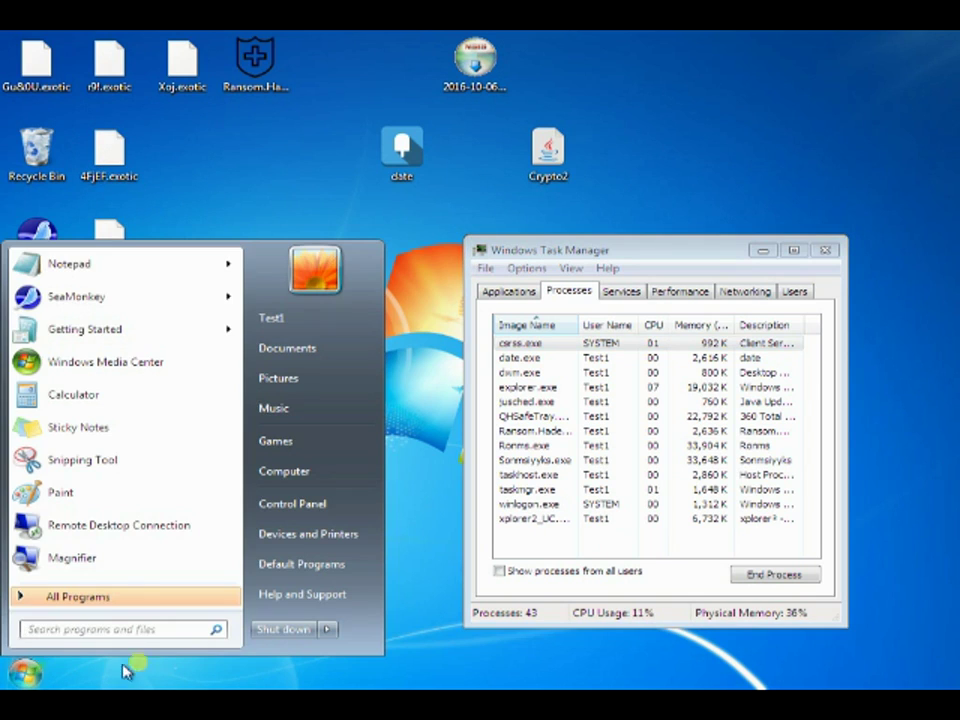
pyautogui.moveTo(340, 628)
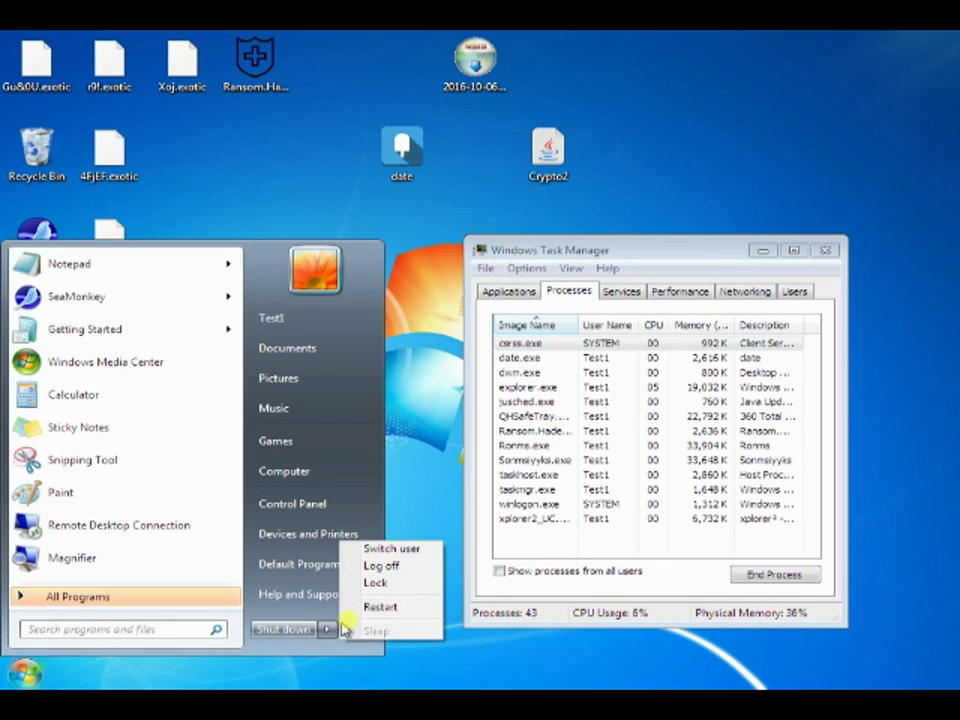
pyautogui.click(368, 606)
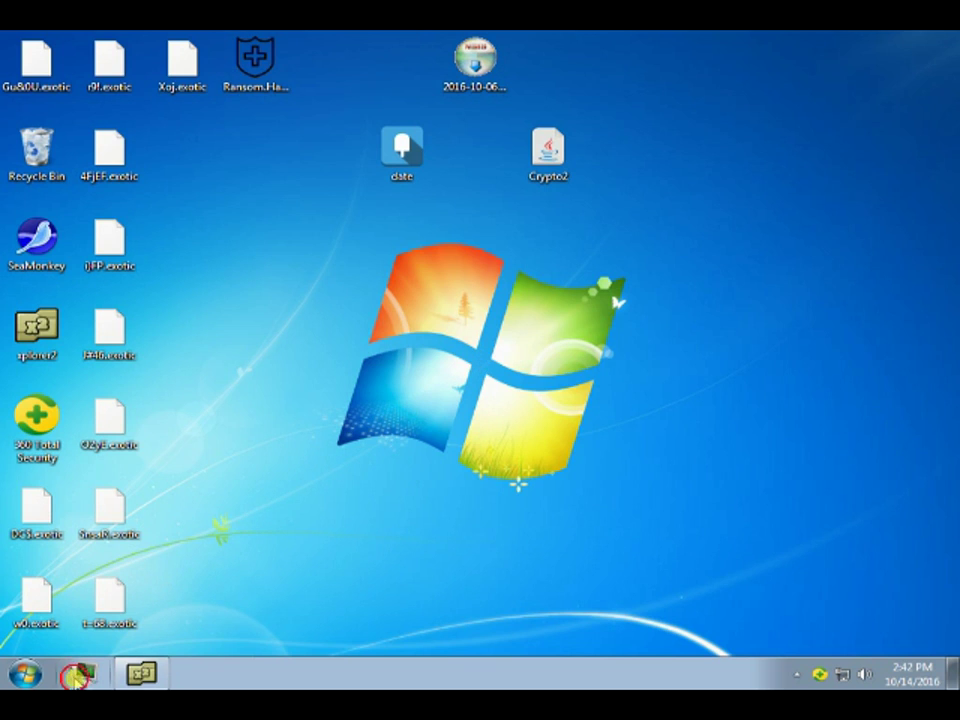
# - Review the running processes in Task Manager, and open document 11 from the Documents folder to check for encryption, closing it again
pyautogui.click(79, 675)
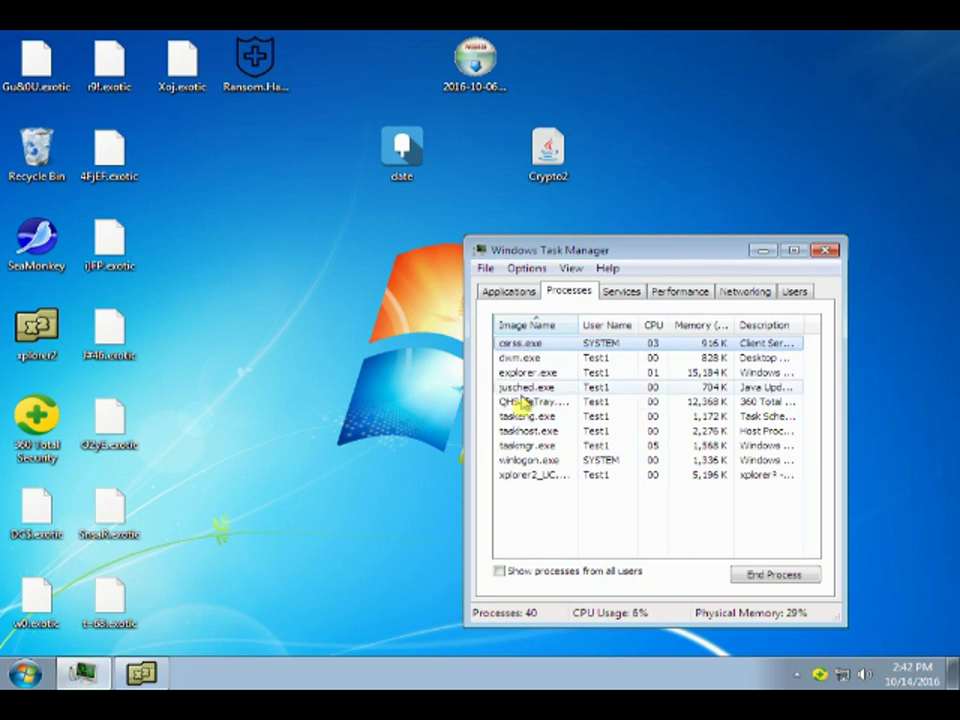
pyautogui.click(141, 673)
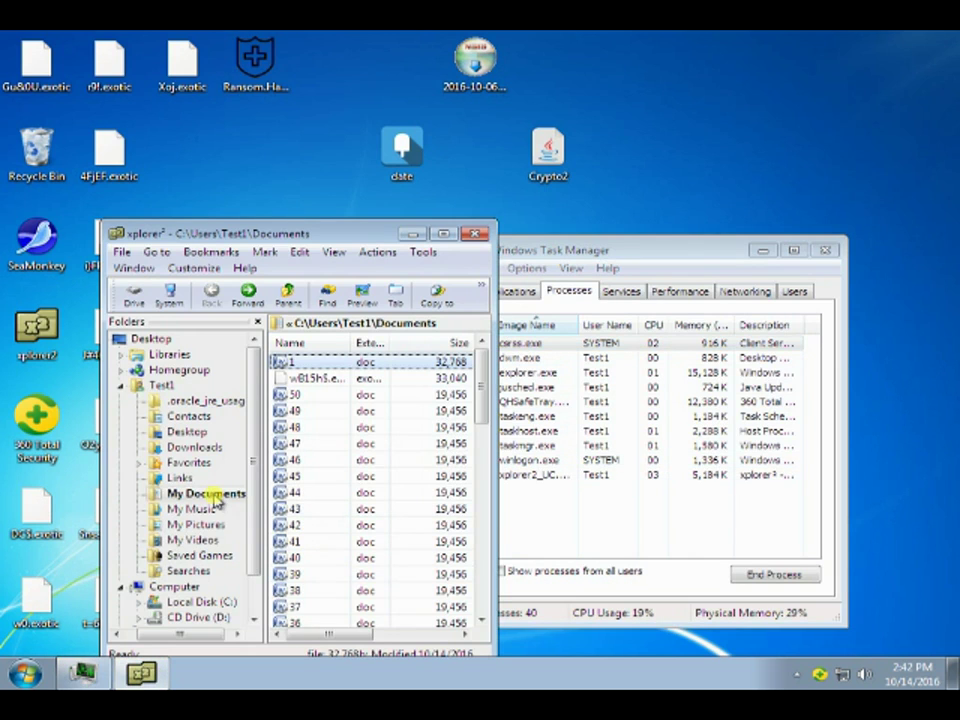
pyautogui.scroll(-10, 487, 600)
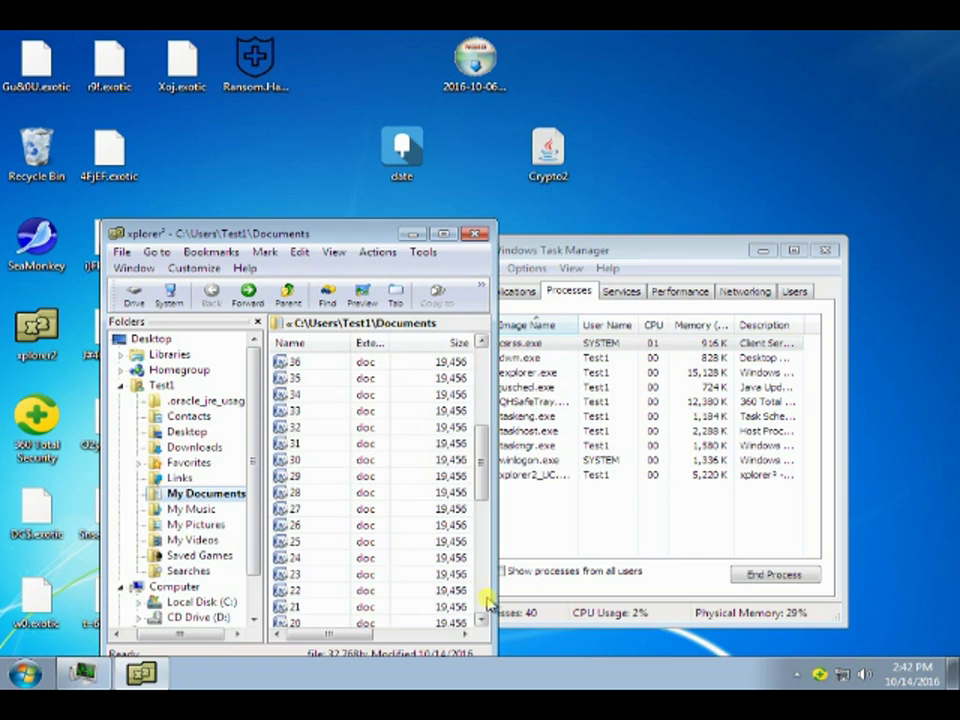
pyautogui.scroll(-2, 485, 598)
pyautogui.click(326, 398)
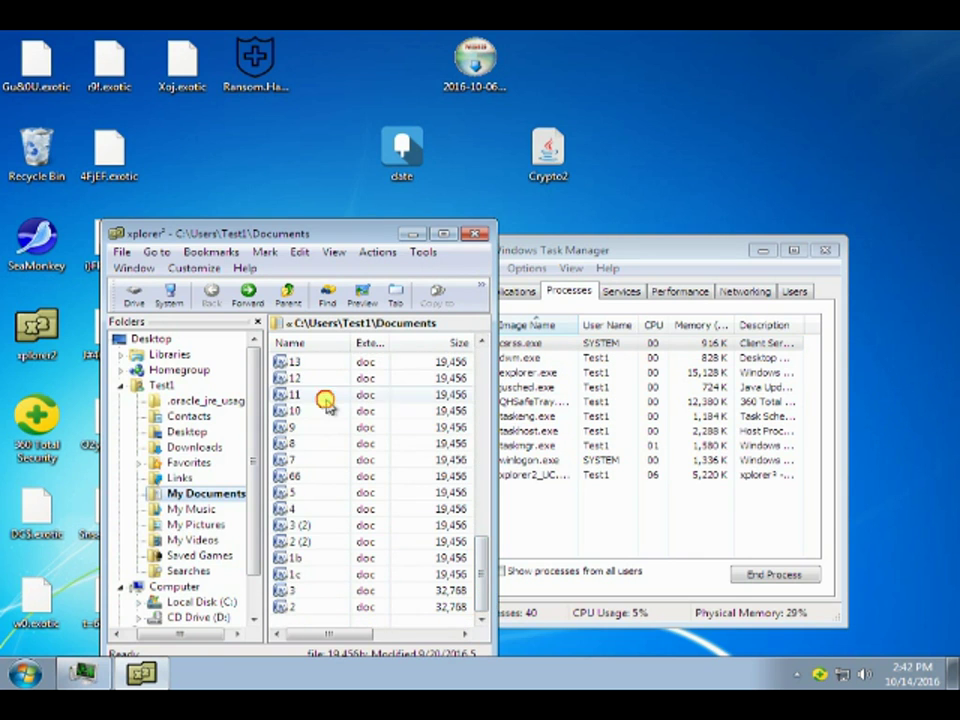
pyautogui.doubleClick(326, 398)
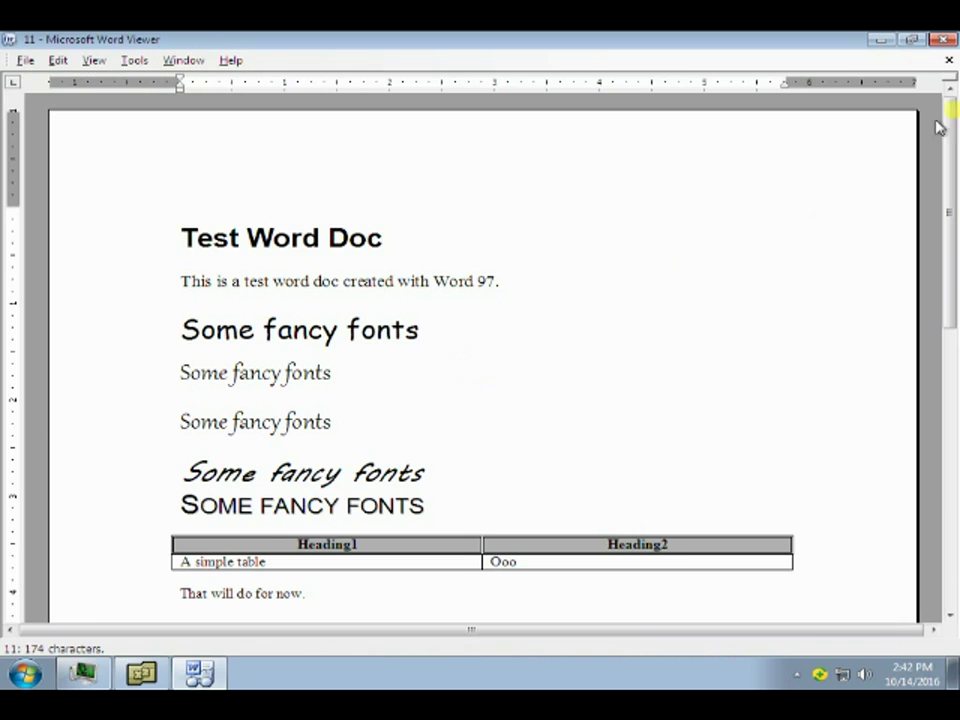
pyautogui.click(944, 42)
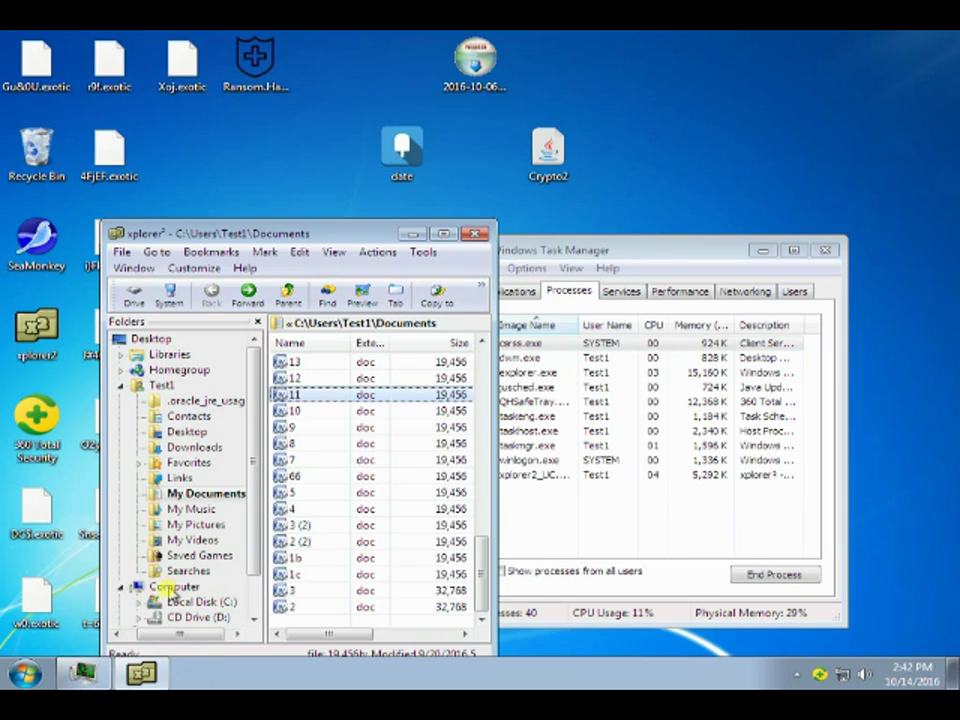
# - Browse to the C:\CCE folder, open the ransom note text file there to examine it, and close it
pyautogui.click(141, 603)
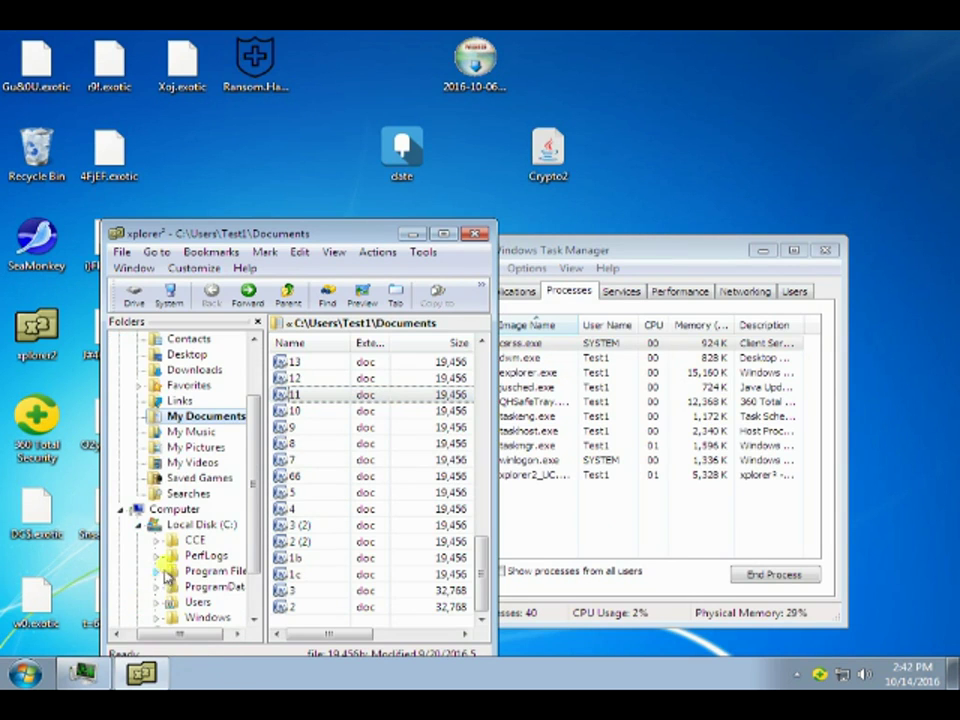
pyautogui.click(187, 541)
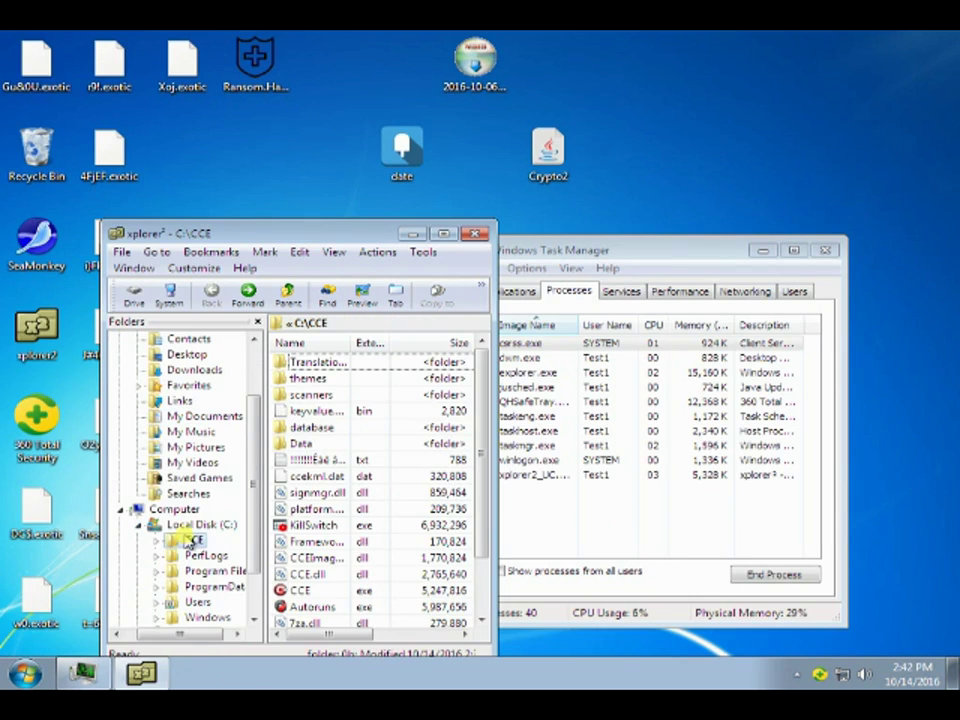
pyautogui.click(358, 459)
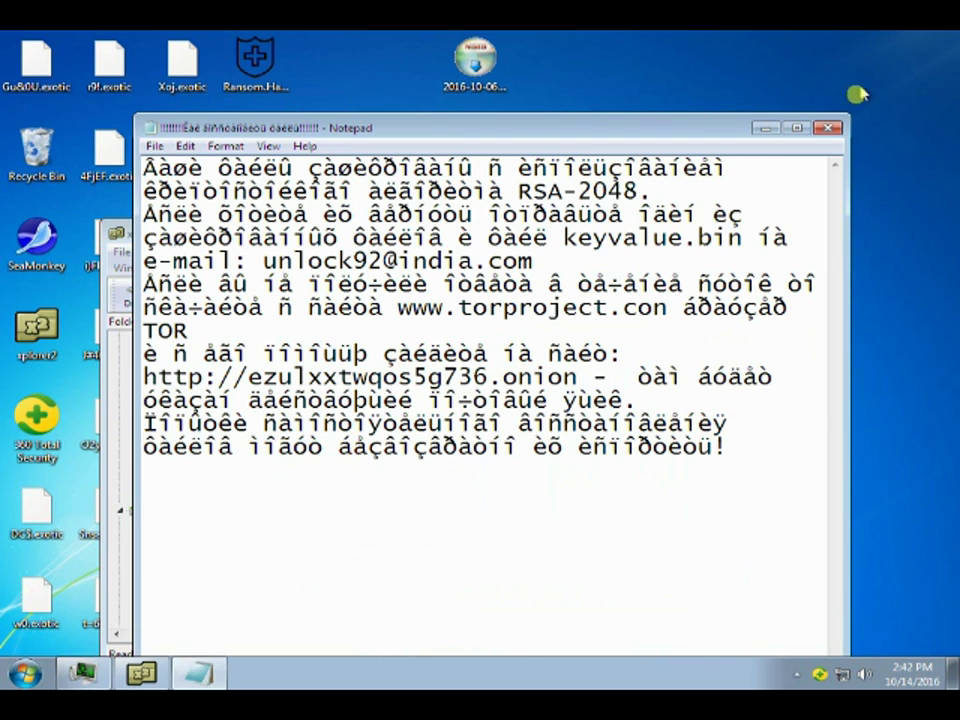
pyautogui.click(828, 125)
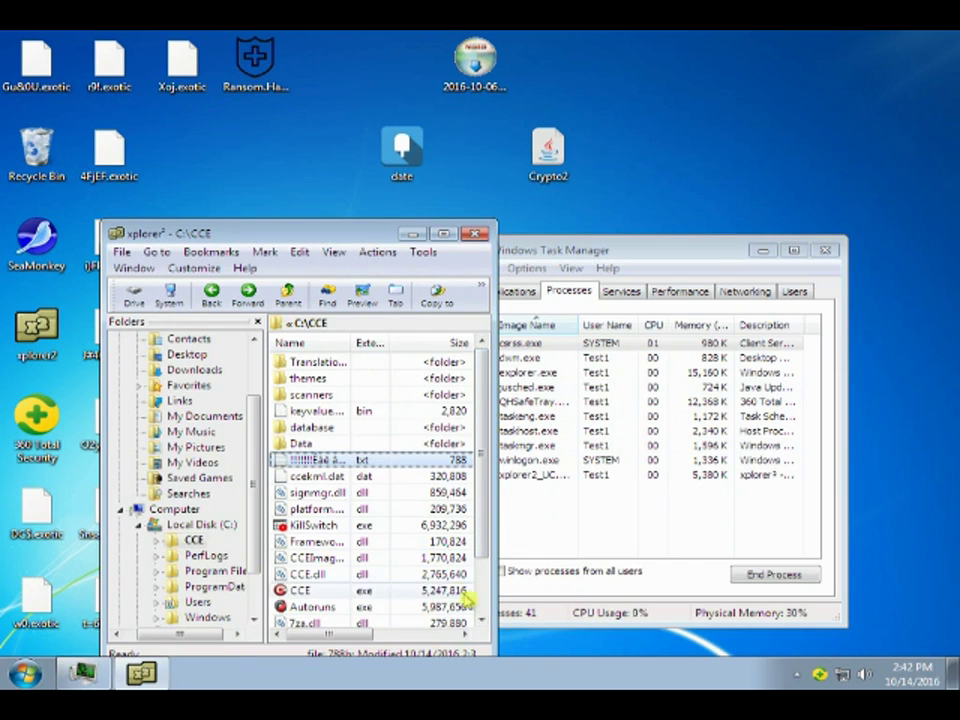
# - Open the EULA text file in the CCE folder to check whether it is encrypted, and close it
pyautogui.scroll(-2, 483, 612)
pyautogui.doubleClick(369, 606)
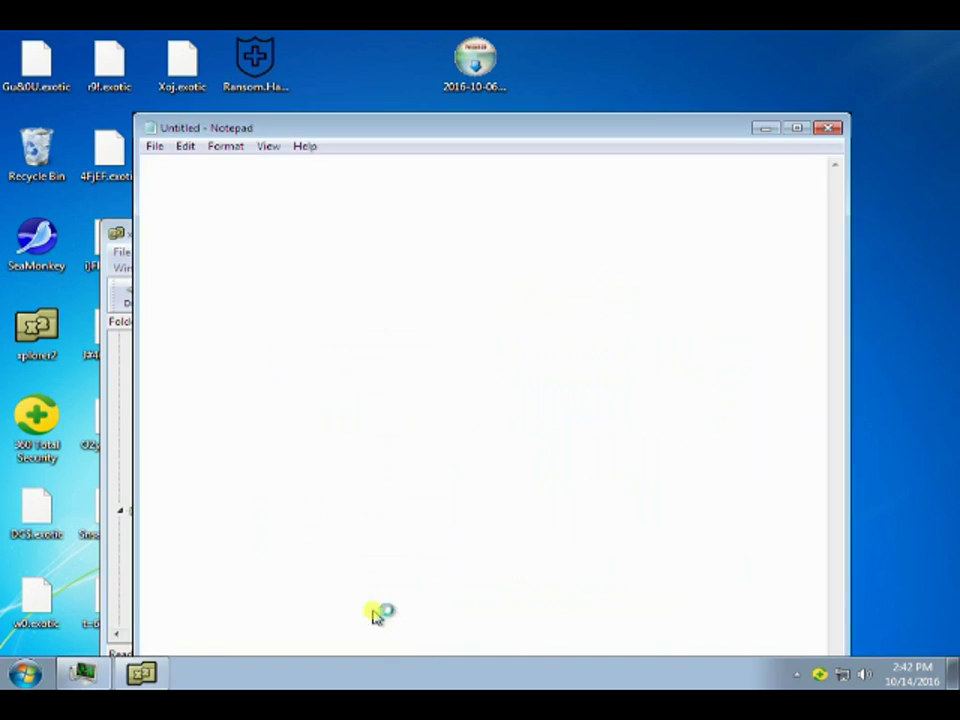
pyautogui.click(820, 128)
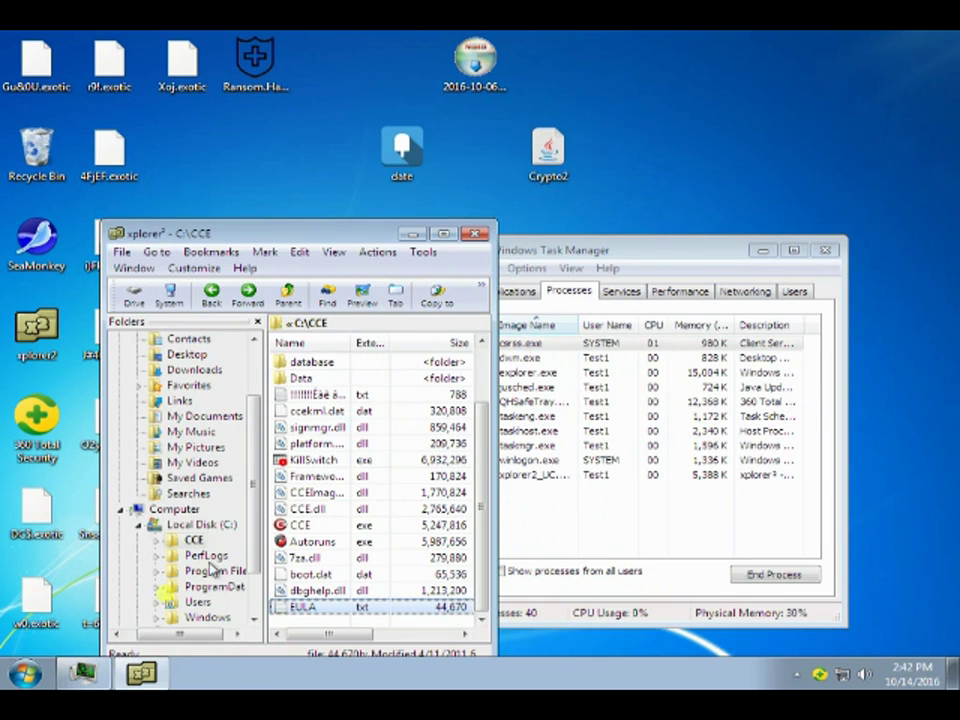
pyautogui.moveTo(132, 688)
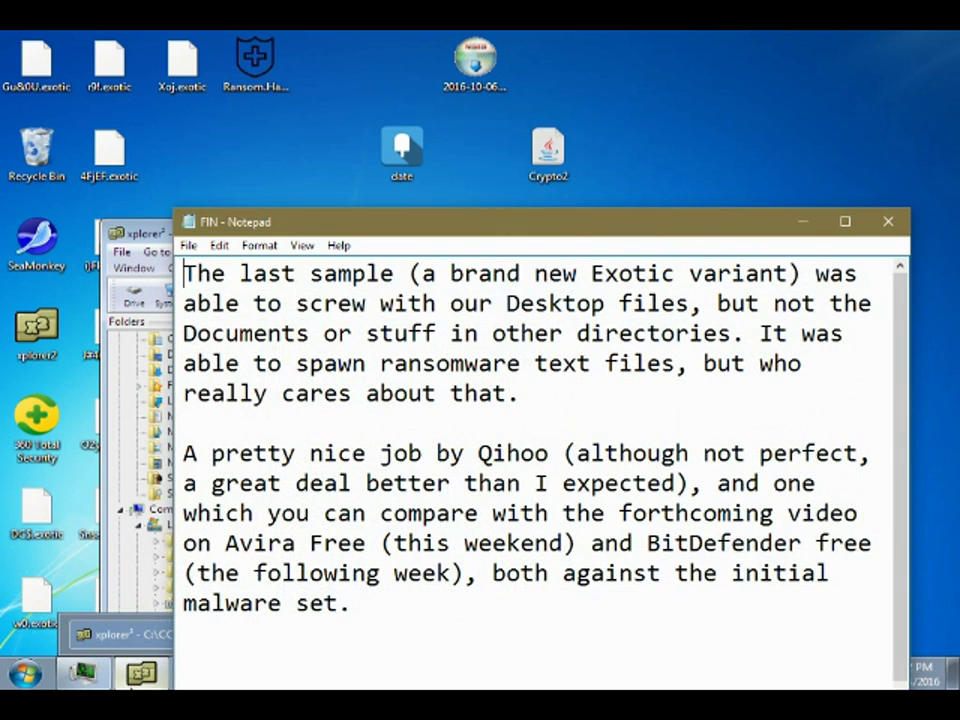